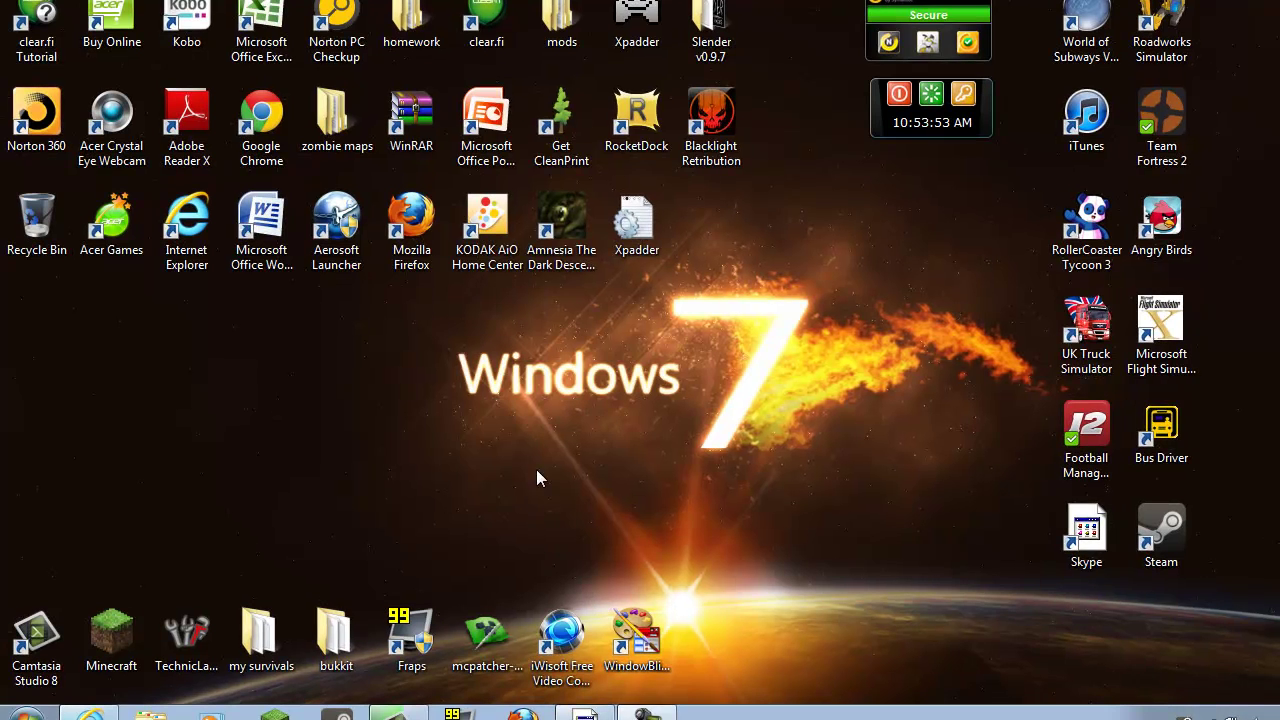
# Step: Rearrange the desktop icons to bring the Xpadder shortcut into reach
pyautogui.moveTo(504, 462); pyautogui.dragTo(2, 424)
pyautogui.moveTo(206, 325)
pyautogui.mouseDown()
pyautogui.moveTo(891, 300)
pyautogui.moveTo(429, 313)
pyautogui.moveTo(286, 457)
pyautogui.moveTo(297, 514)
pyautogui.moveTo(443, 480)
pyautogui.moveTo(435, 470)
pyautogui.mouseUp()
# Step: Launch Xpadder and confirm its Game Controllers list shows no controllers
pyautogui.doubleClick(637, 20)
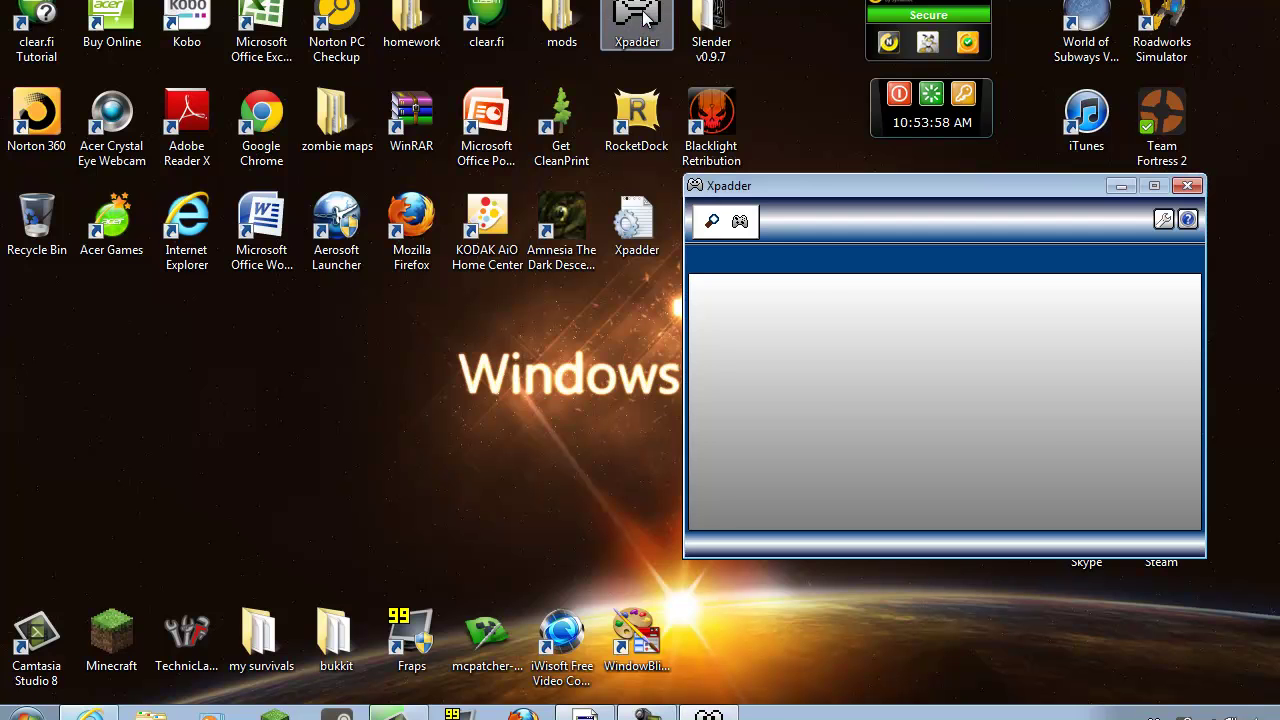
pyautogui.click(745, 222)
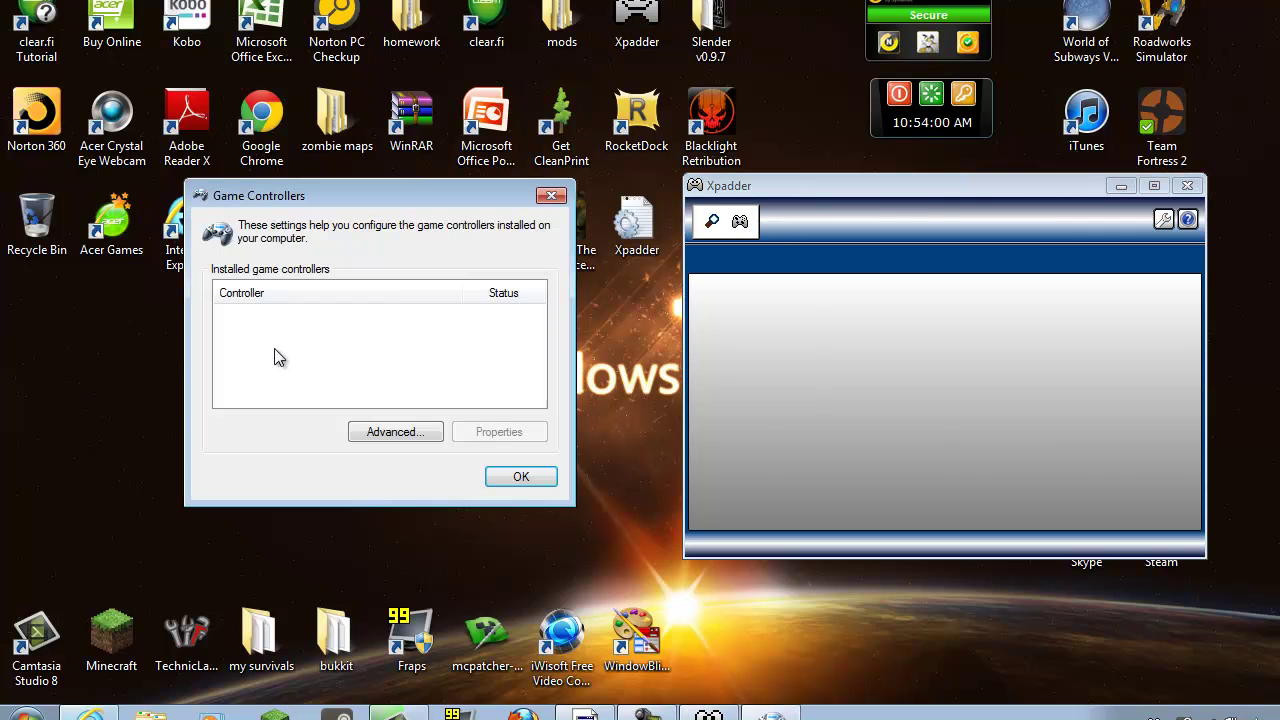
pyautogui.click(551, 195)
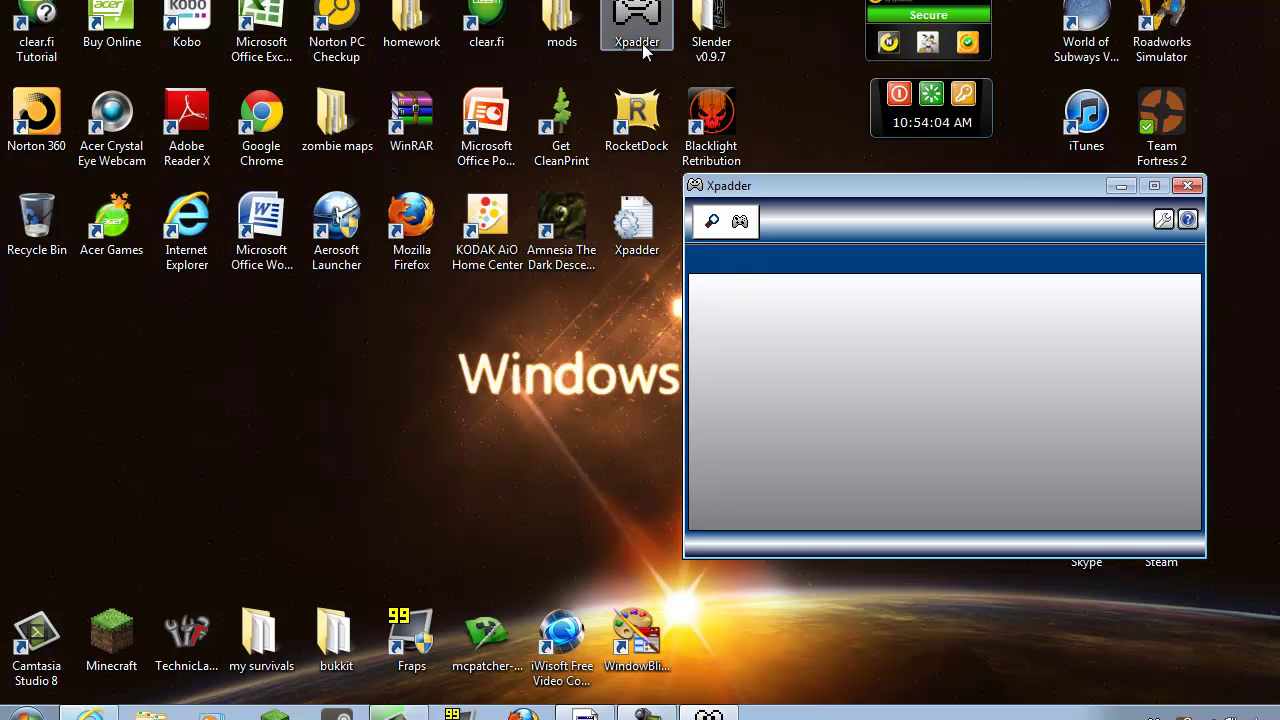
# Step: Recheck the empty Game Controllers list once more, then close Xpadder
pyautogui.doubleClick(637, 22)
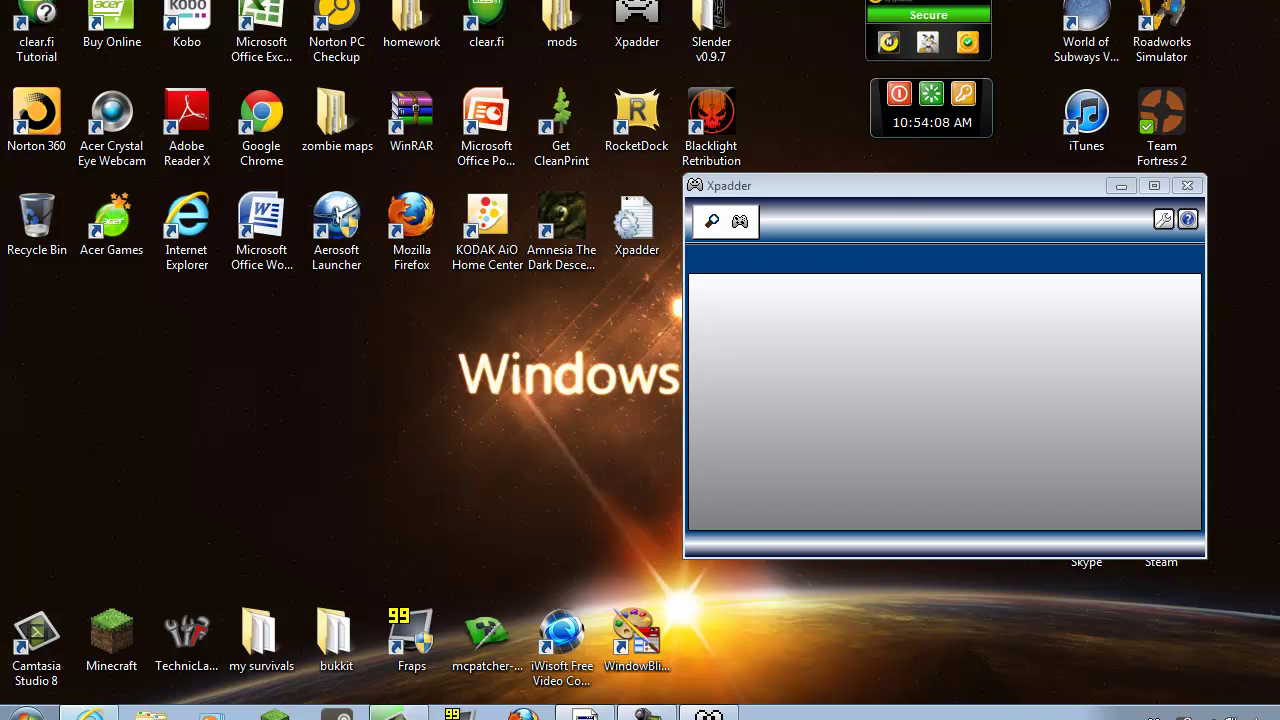
pyautogui.click(778, 218)
pyautogui.click(740, 222)
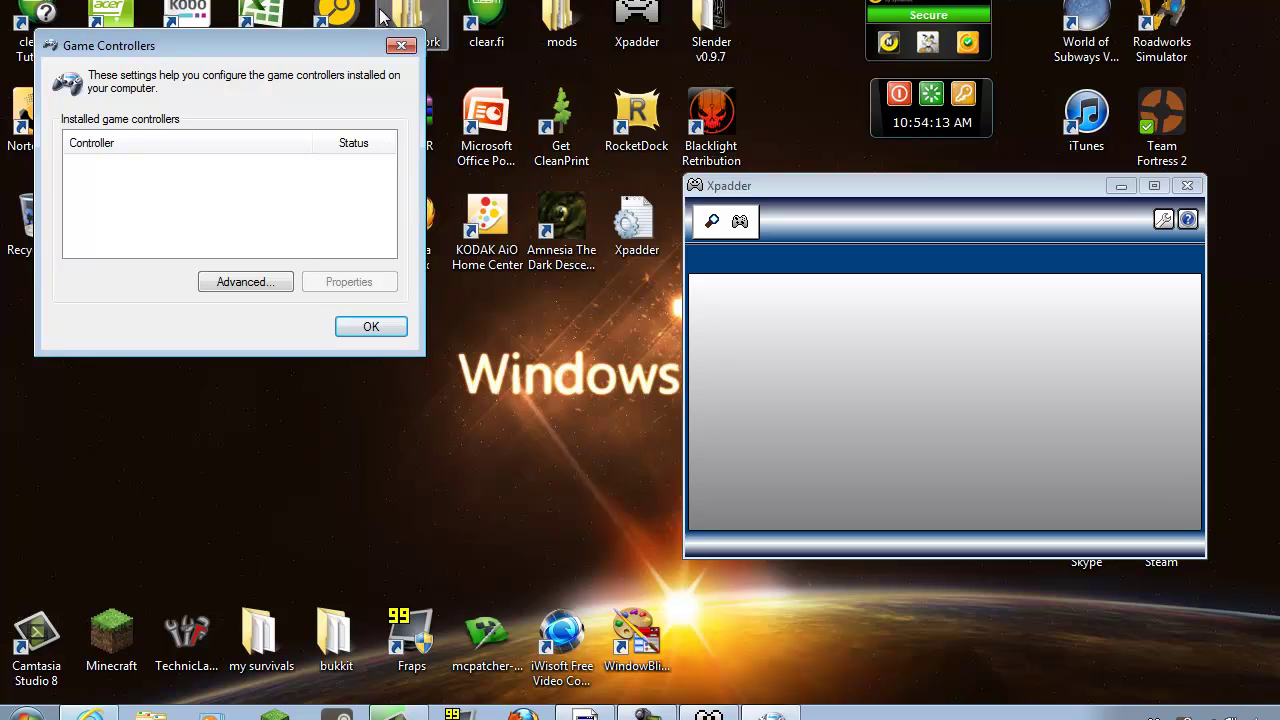
pyautogui.click(400, 45)
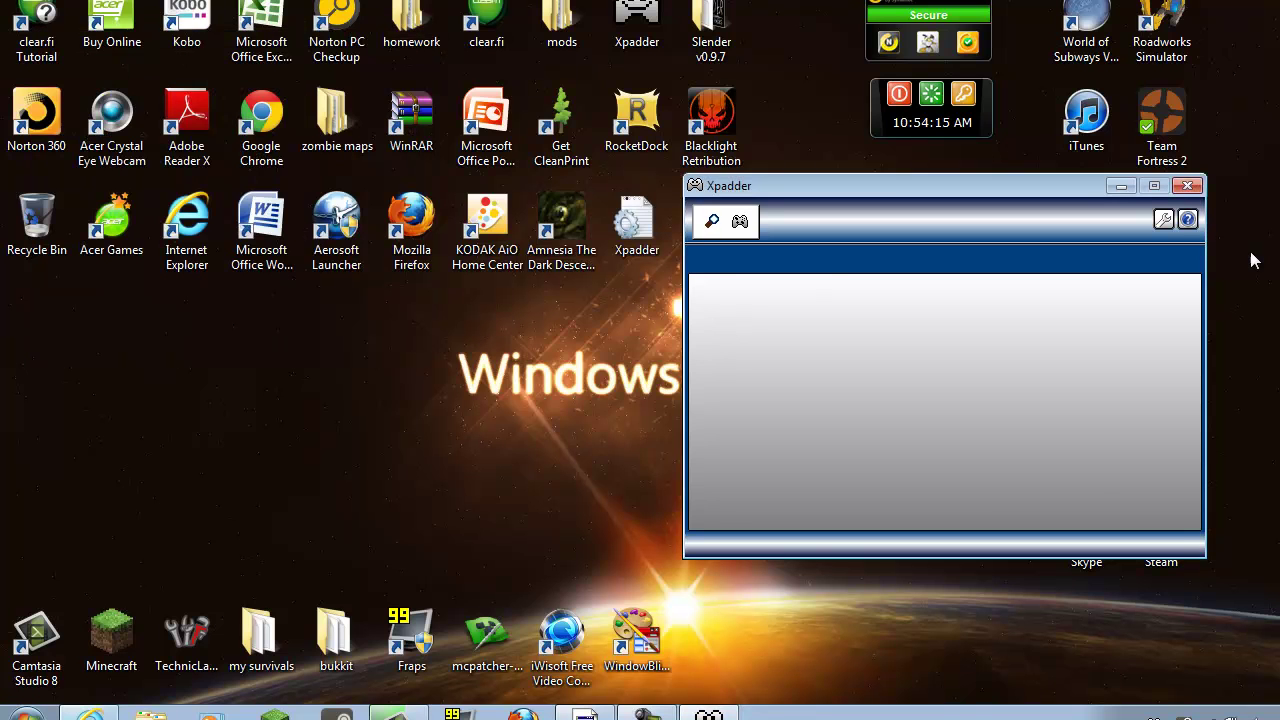
pyautogui.click(1187, 185)
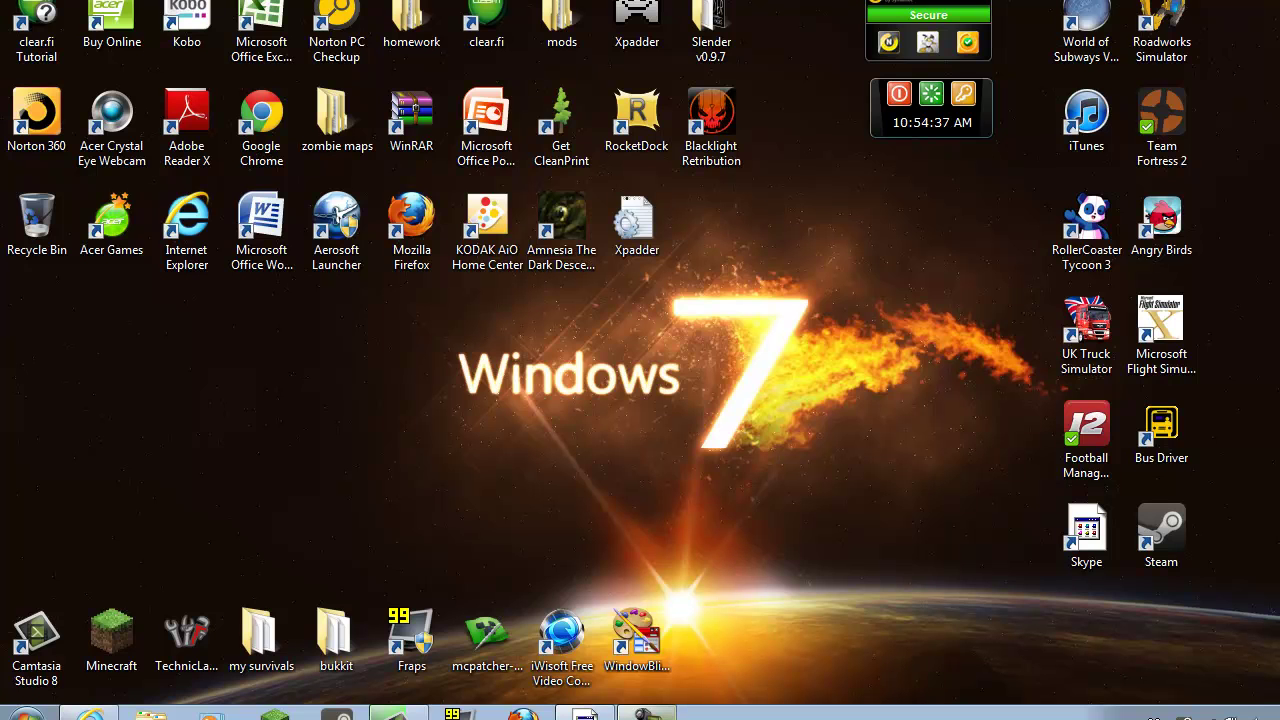
pyautogui.press('super')
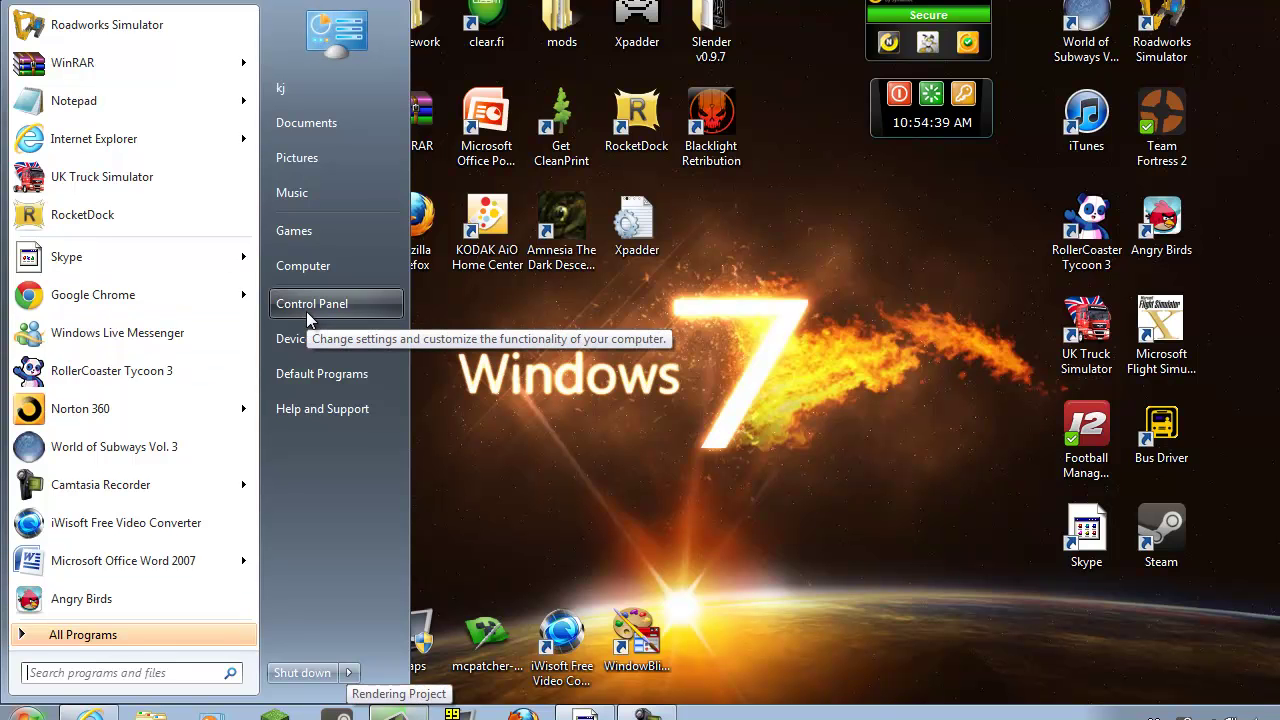
pyautogui.click(308, 306)
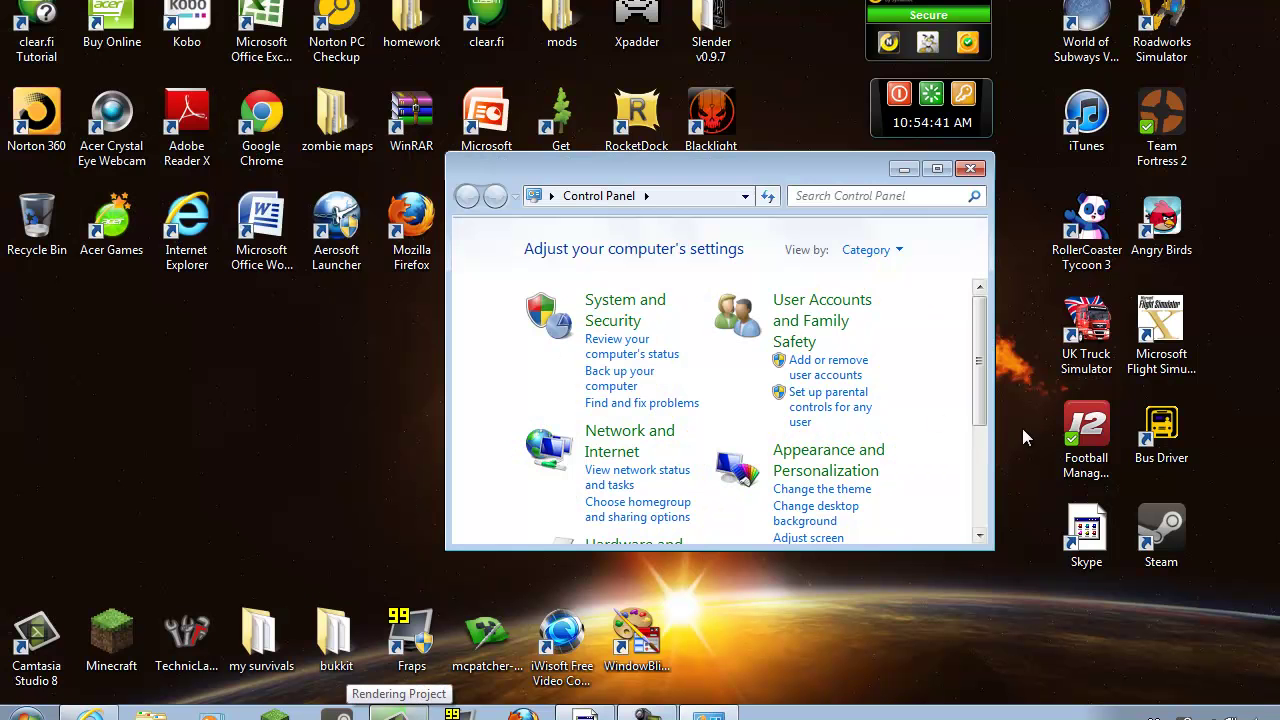
pyautogui.moveTo(980, 330); pyautogui.dragTo(980, 388)
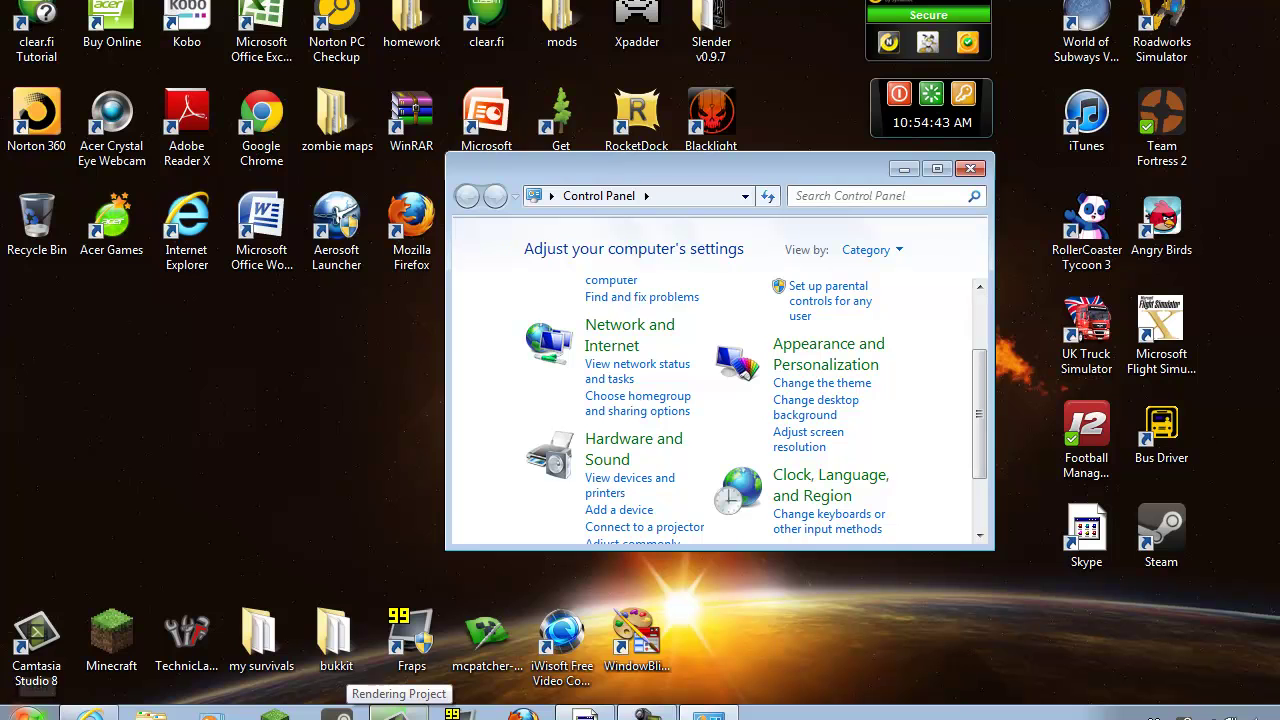
pyautogui.click(25, 712)
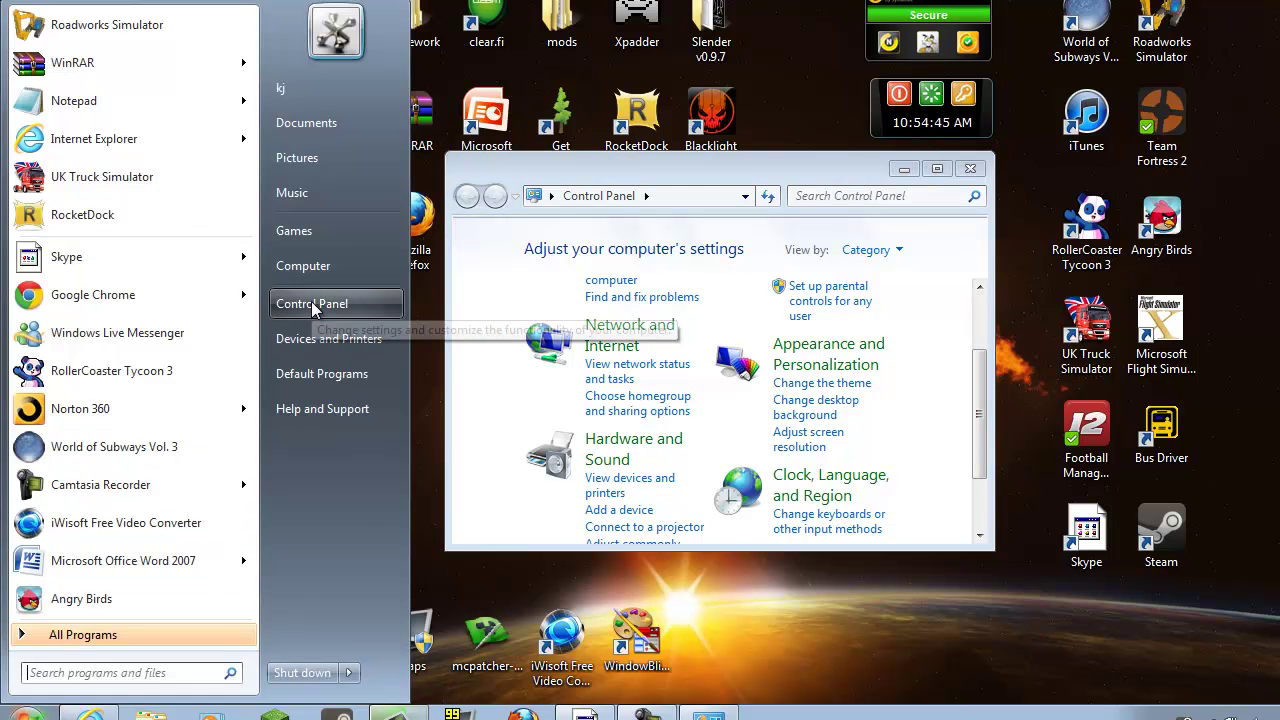
pyautogui.click(977, 326)
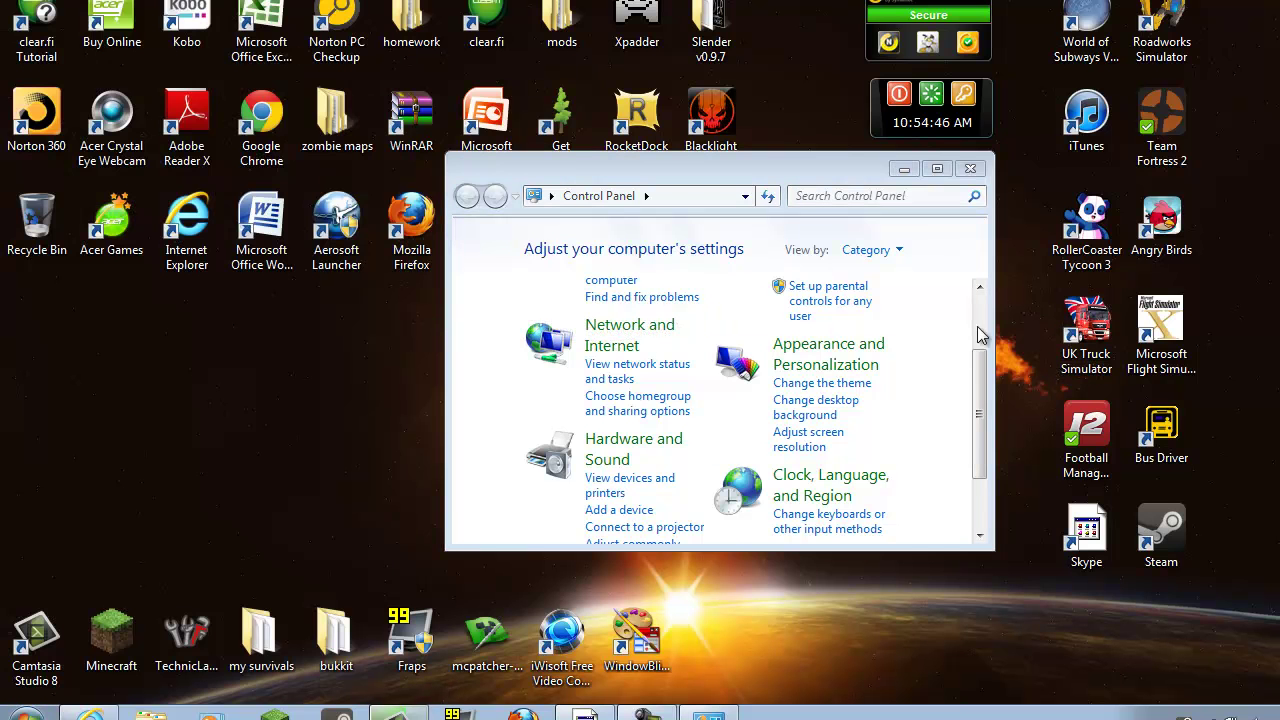
pyautogui.click(627, 465)
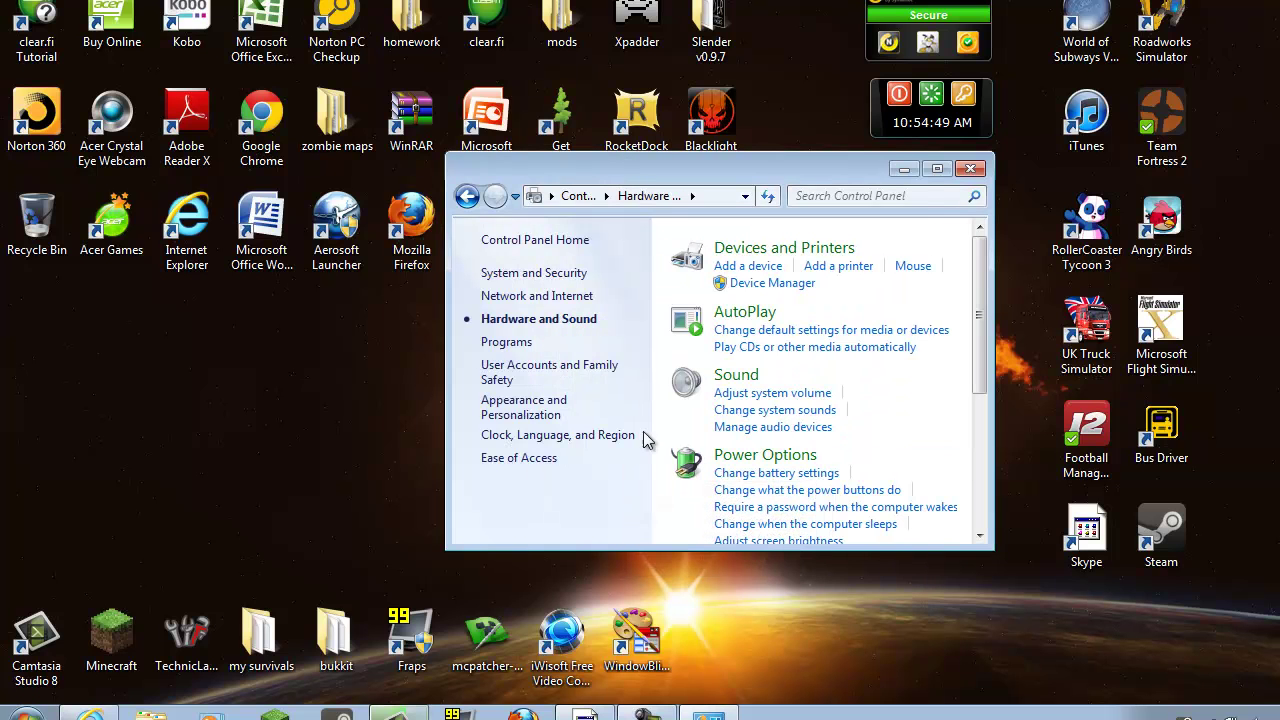
pyautogui.click(797, 257)
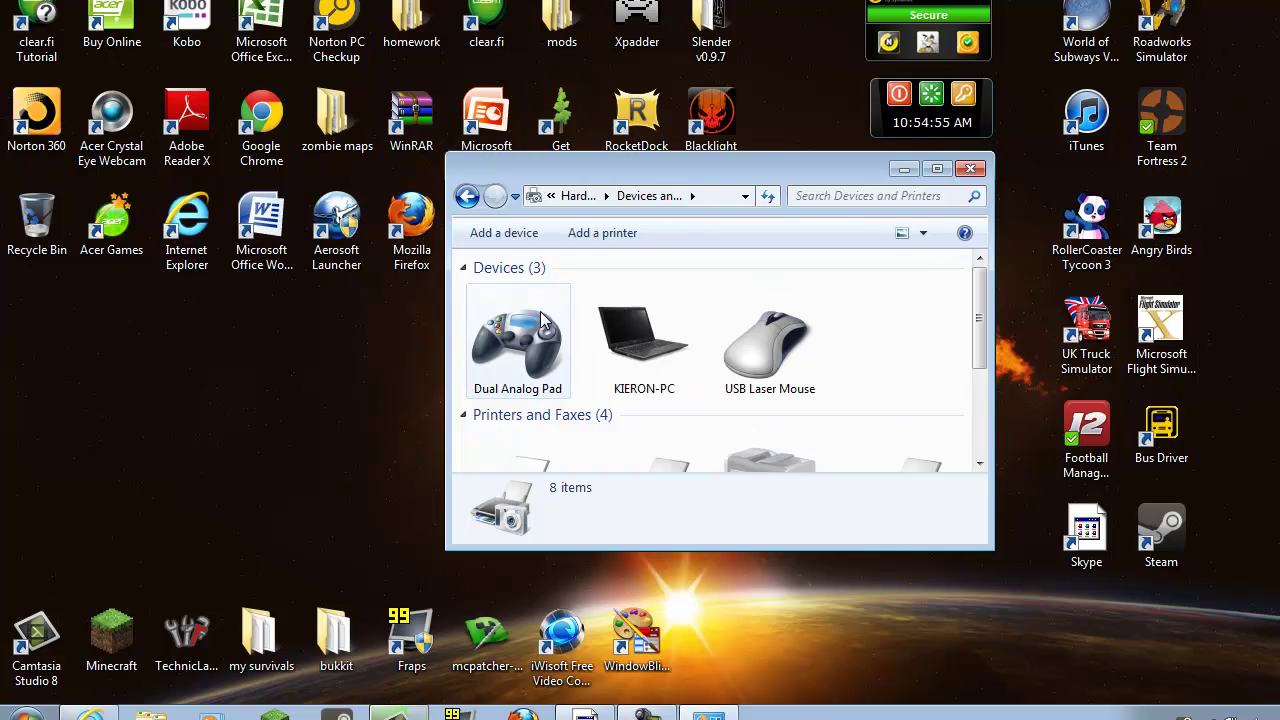
pyautogui.doubleClick(545, 375)
pyautogui.click(637, 237)
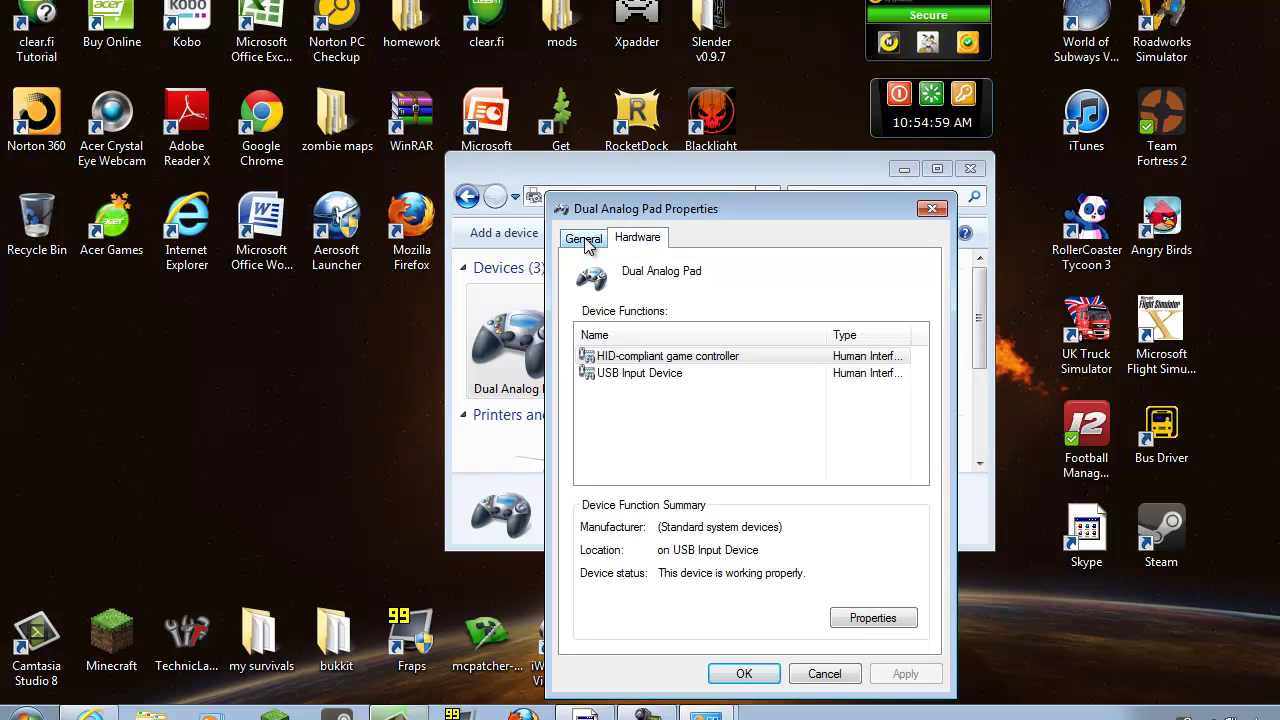
pyautogui.click(585, 240)
pyautogui.click(592, 240)
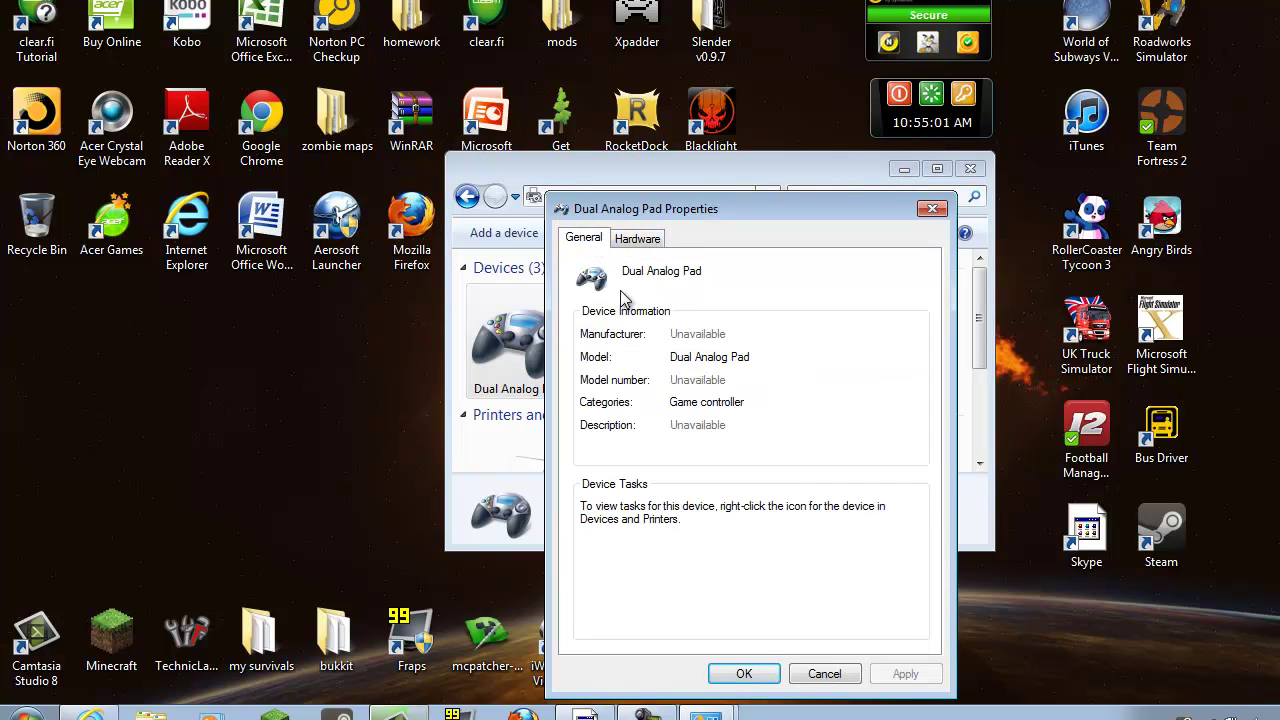
pyautogui.click(744, 673)
pyautogui.scroll(-5, 954, 333)
pyautogui.scroll(2, 939, 335)
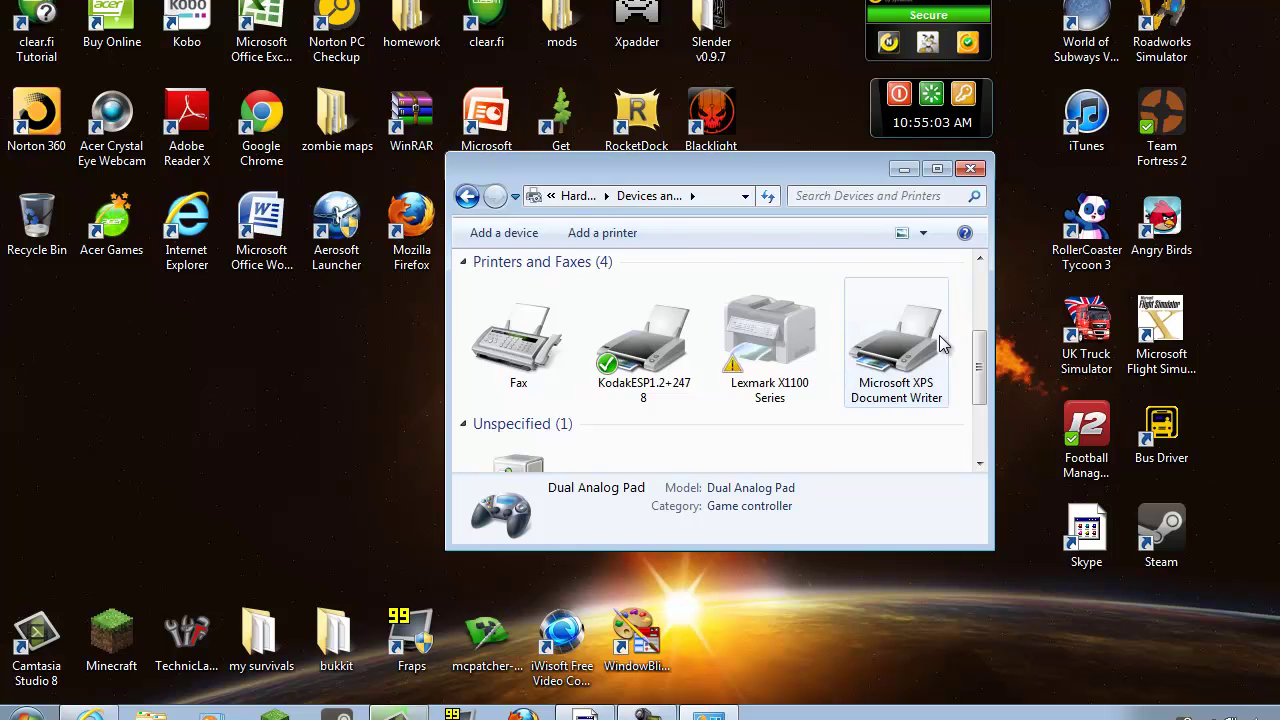
pyautogui.scroll(-1, 939, 335)
pyautogui.scroll(2, 563, 409)
pyautogui.scroll(-1, 598, 440)
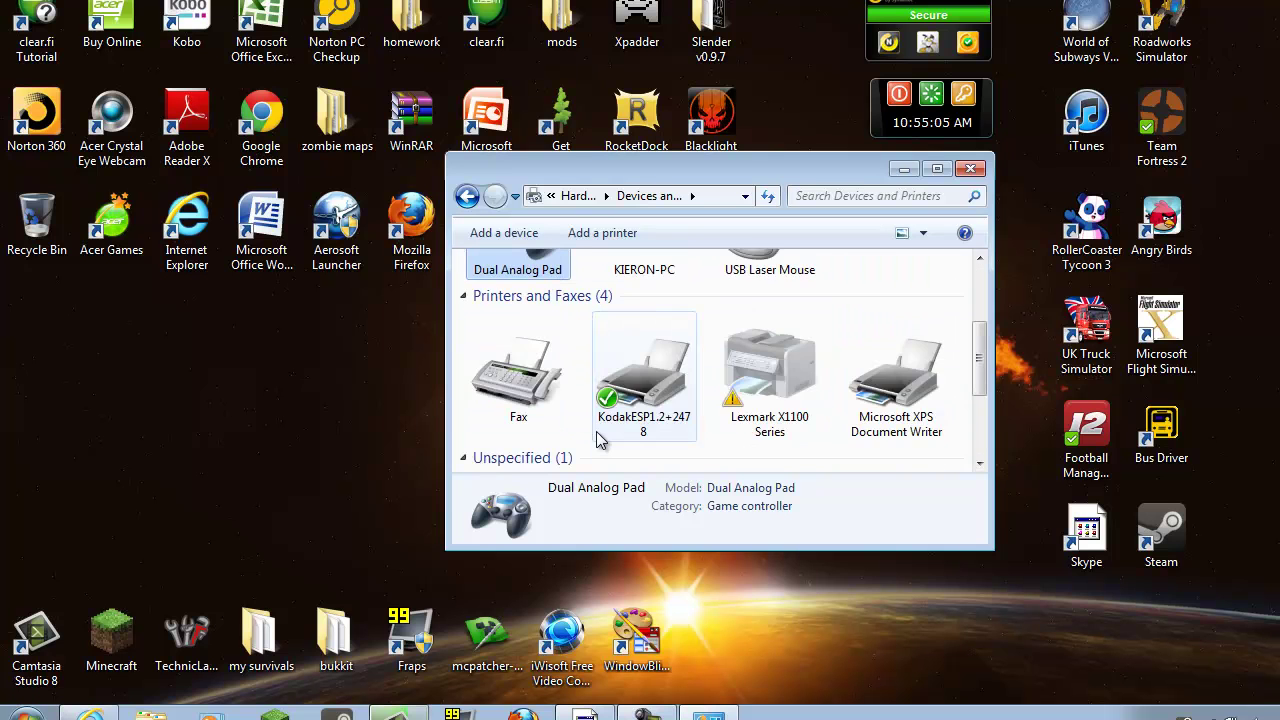
pyautogui.scroll(-1, 600, 437)
pyautogui.scroll(3, 900, 260)
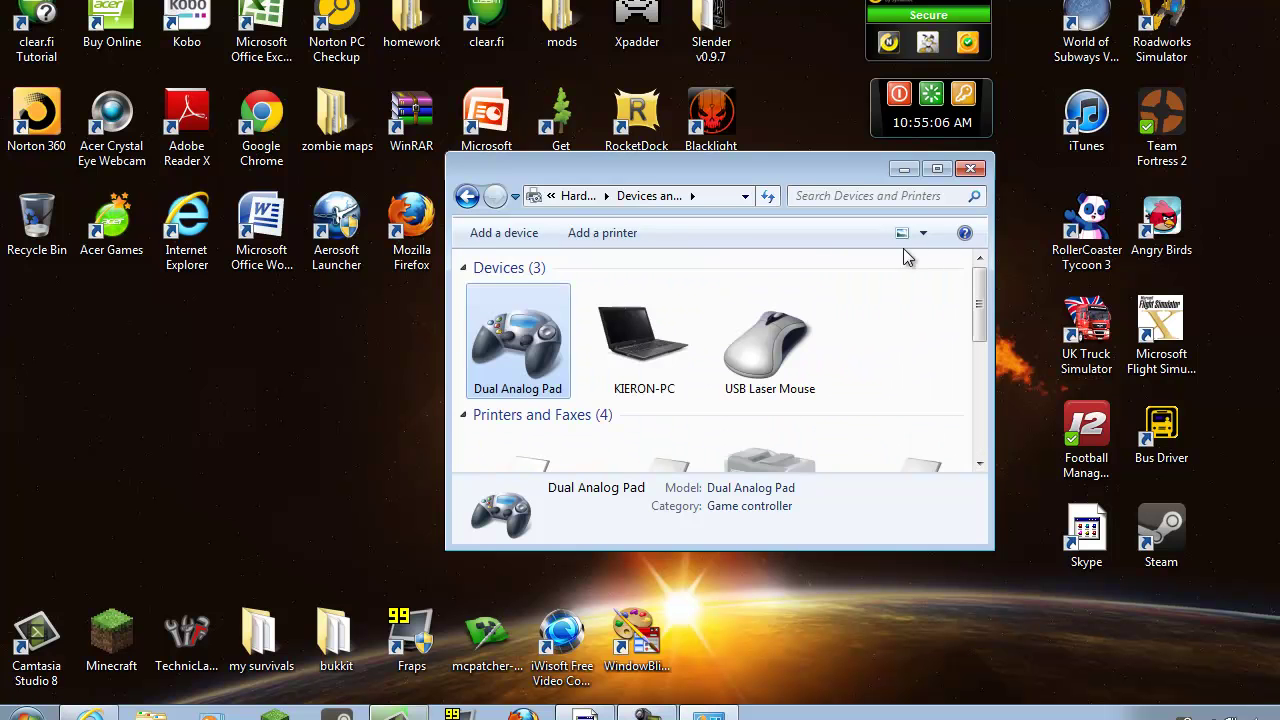
pyautogui.click(970, 168)
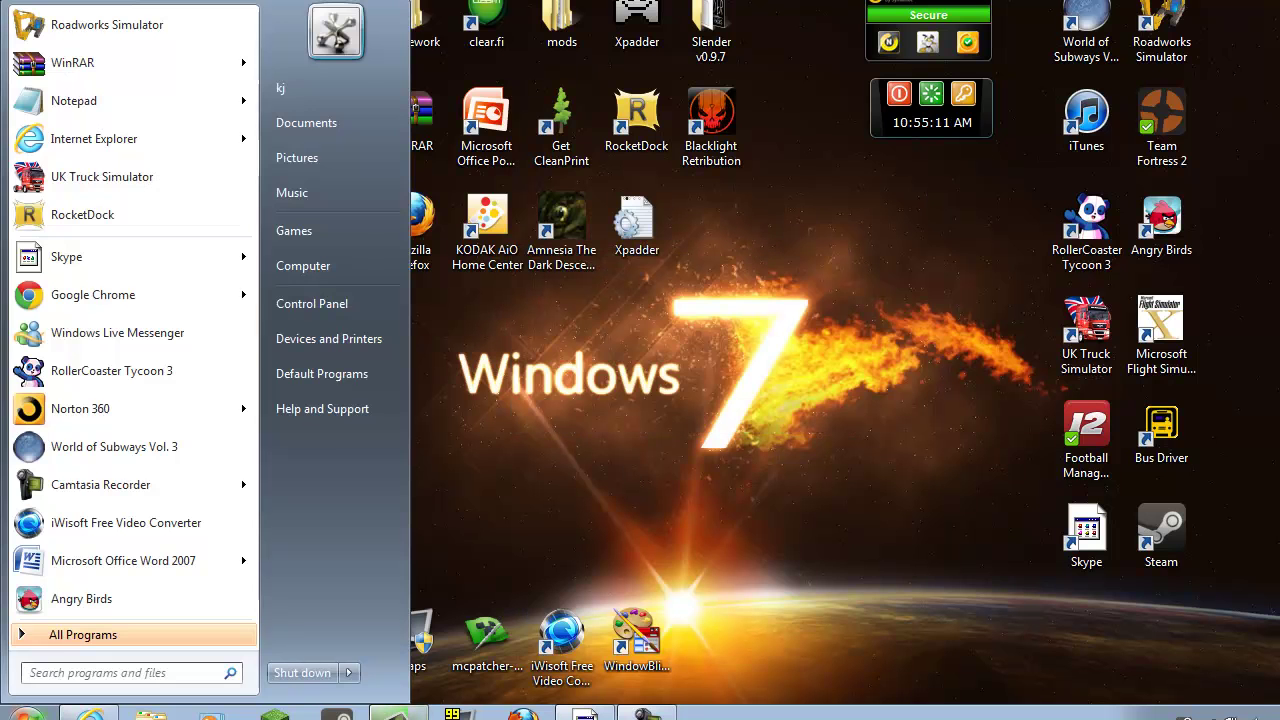
# Step: Search the Start menu for 'p' and drag pinnacle-setup onto the desktop
pyautogui.click(22, 712)
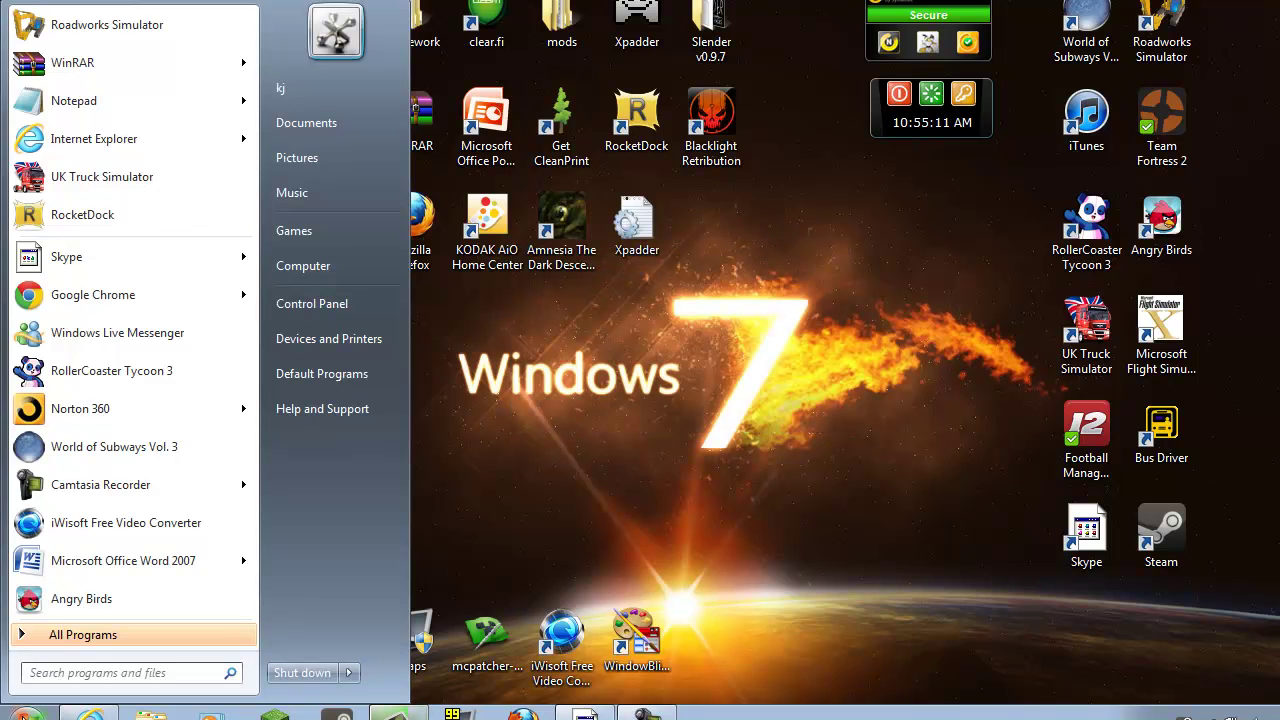
pyautogui.write('p')
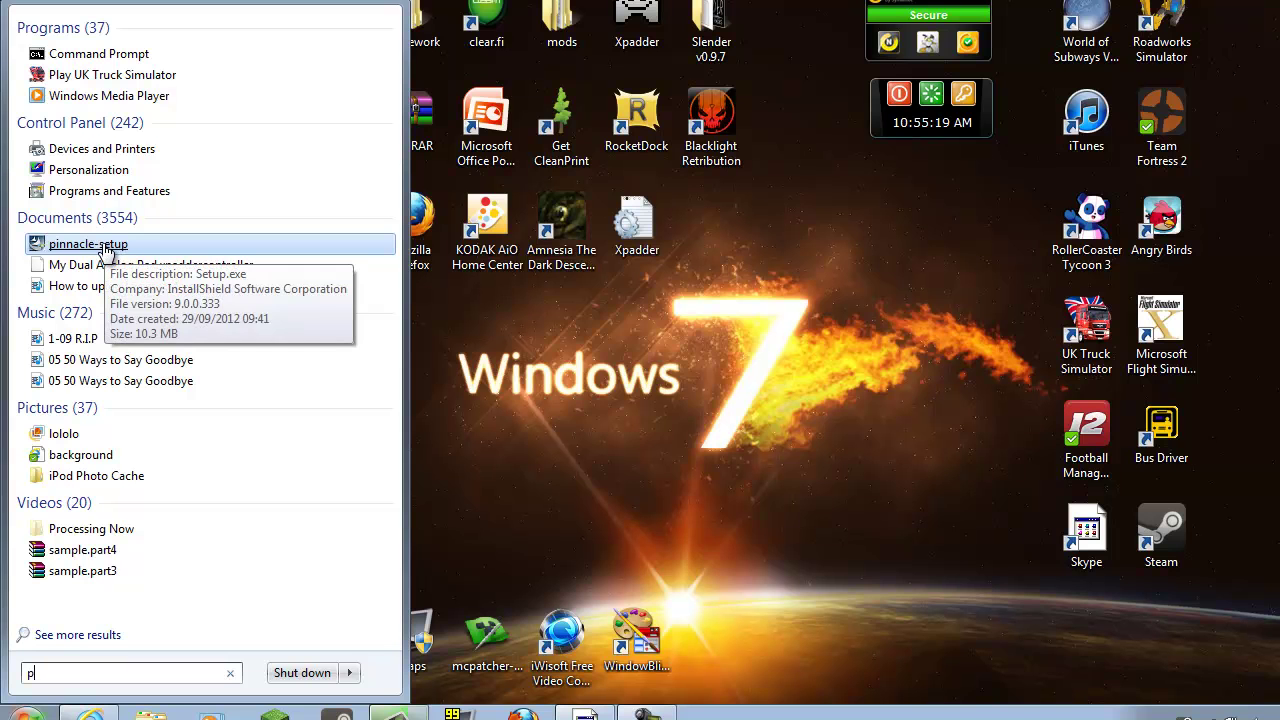
pyautogui.moveTo(586, 397); pyautogui.dragTo(586, 397)
pyautogui.moveTo(34, 315)
pyautogui.mouseDown()
pyautogui.moveTo(561, 325)
pyautogui.moveTo(735, 245)
pyautogui.mouseUp()
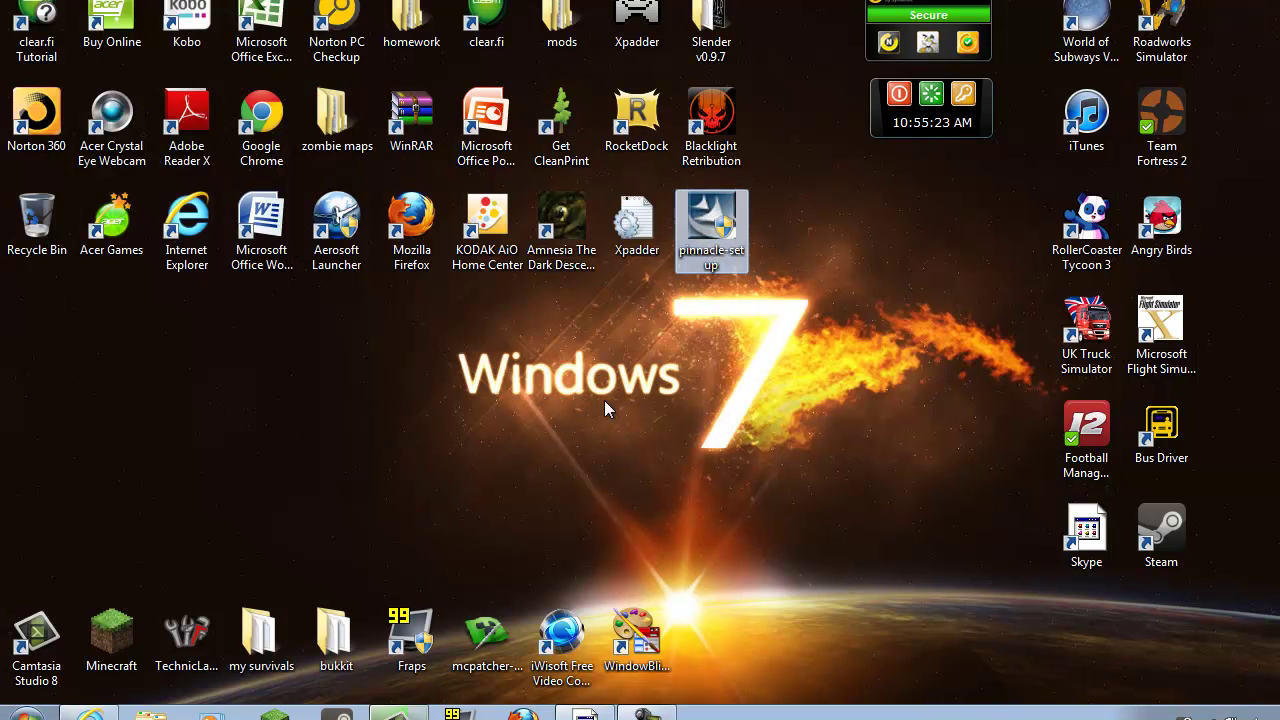
# Step: Launch the Pinnacle installer, accept the license, and keep the default install folder
pyautogui.doubleClick(737, 242)
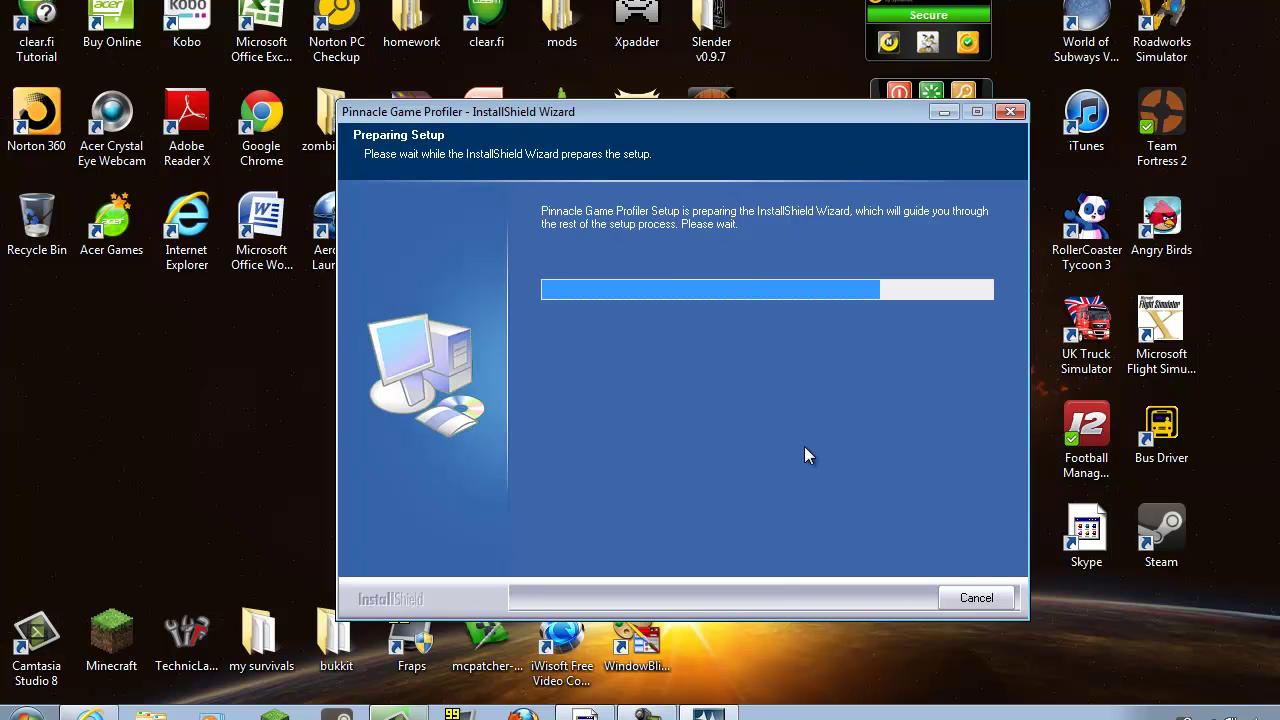
pyautogui.click(781, 599)
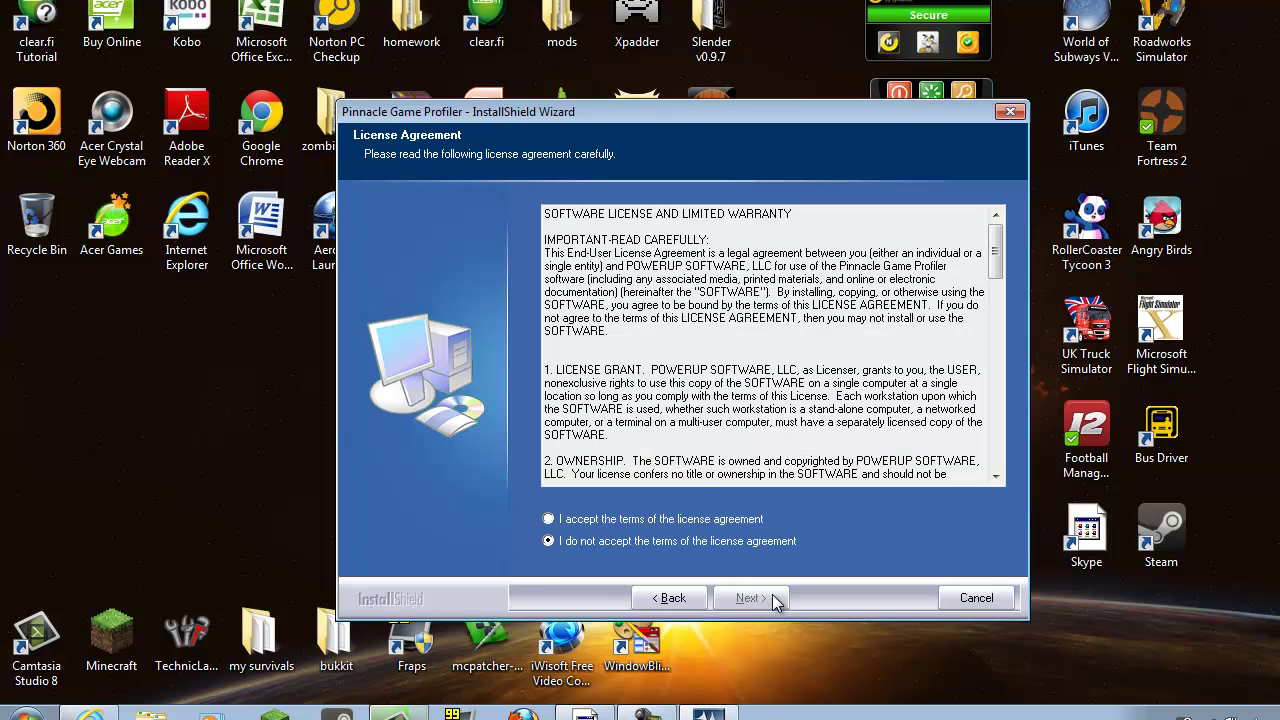
pyautogui.click(582, 517)
pyautogui.click(740, 600)
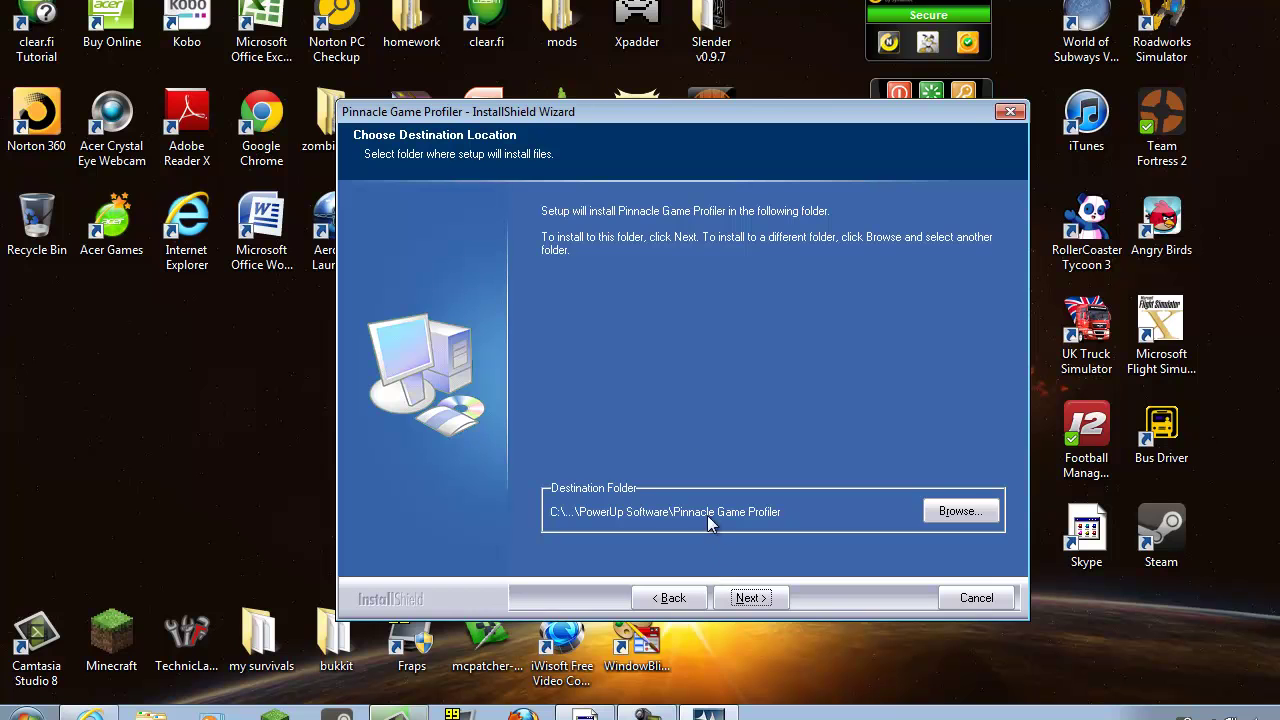
pyautogui.click(758, 598)
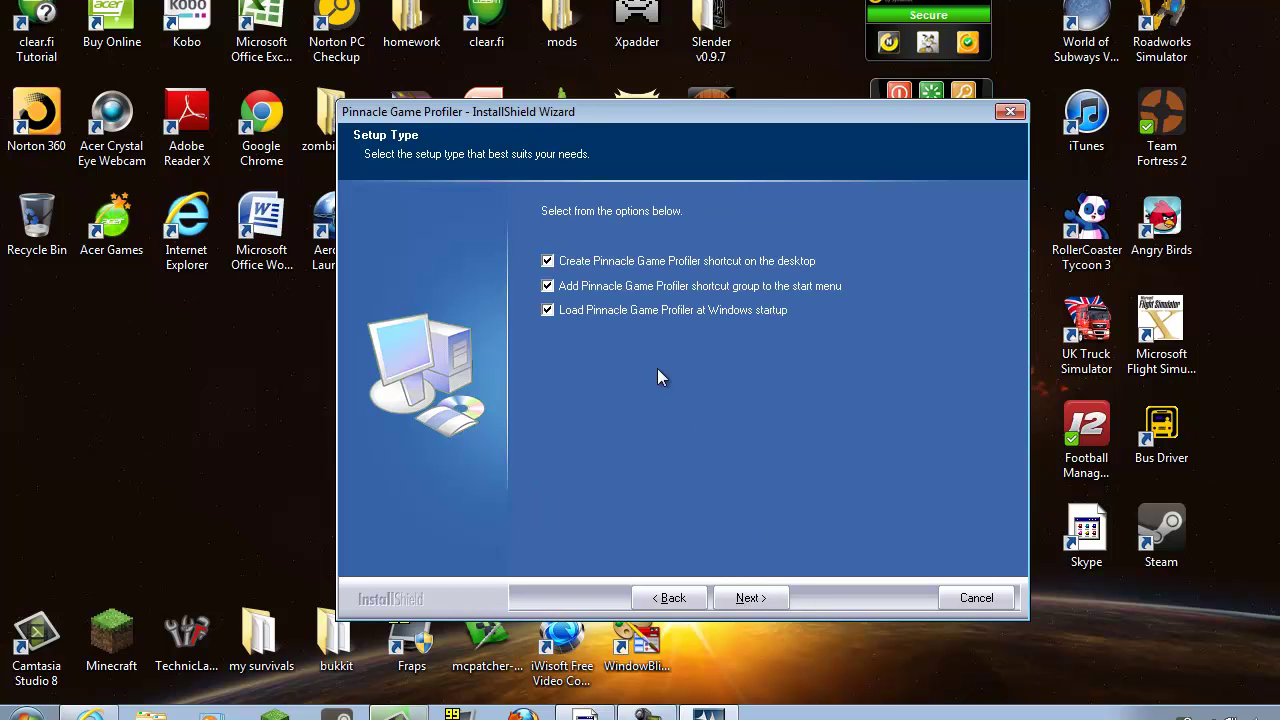
# Step: Keep both Windows-startup loading and the Start menu shortcut group enabled
pyautogui.click(603, 311)
pyautogui.click(610, 288)
pyautogui.click(791, 288)
pyautogui.click(591, 310)
pyautogui.click(766, 592)
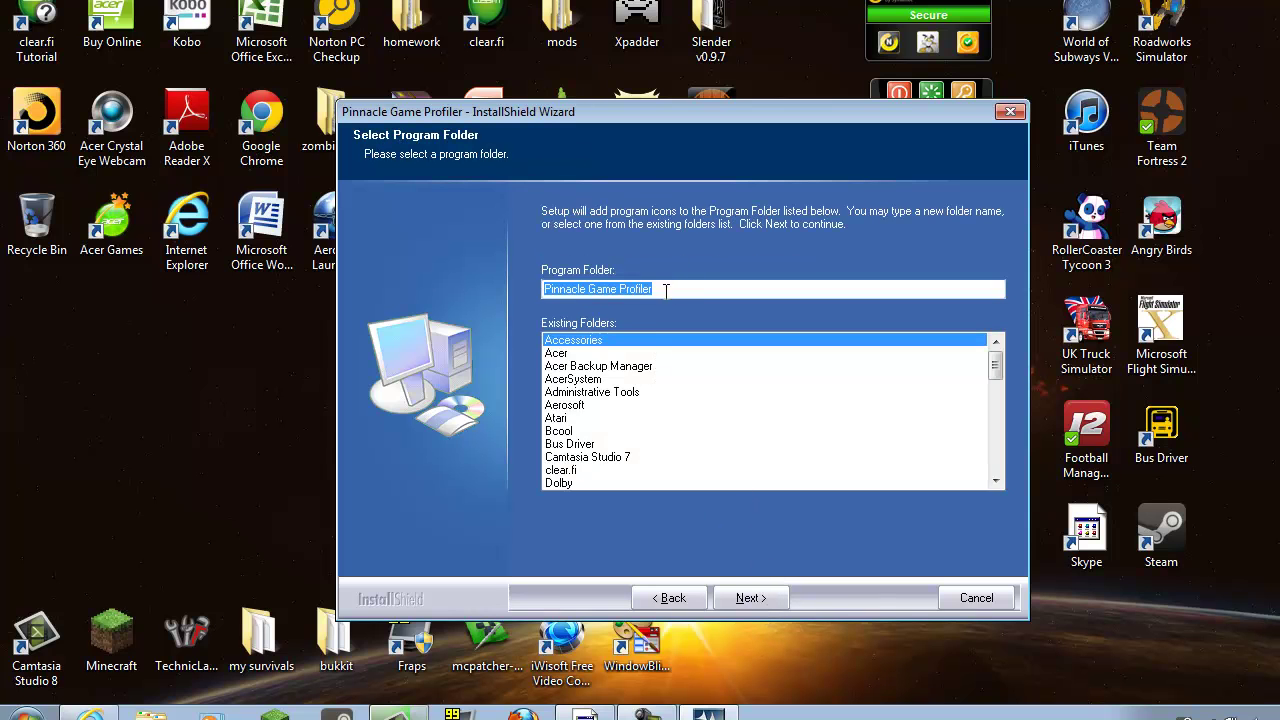
# Step: Change the program folder name to end in 'naccle' and run the installation
pyautogui.press('BackSpace')
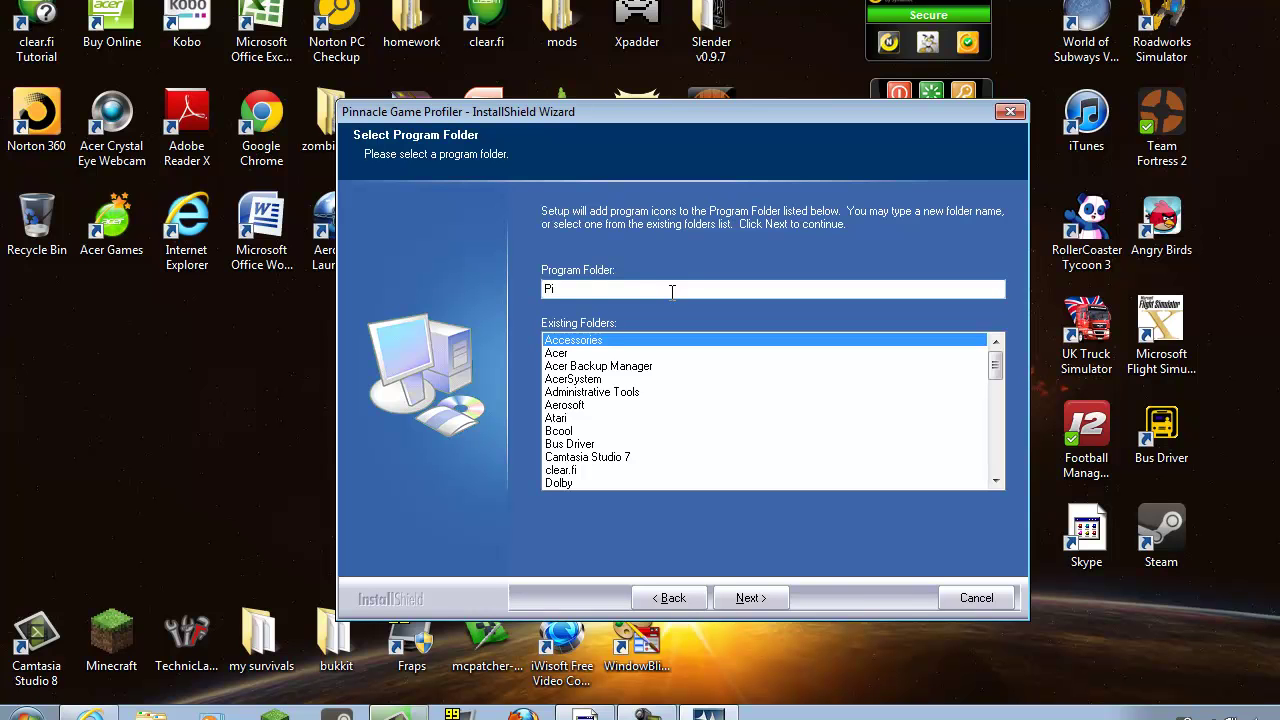
pyautogui.write('naccle')
pyautogui.click(731, 598)
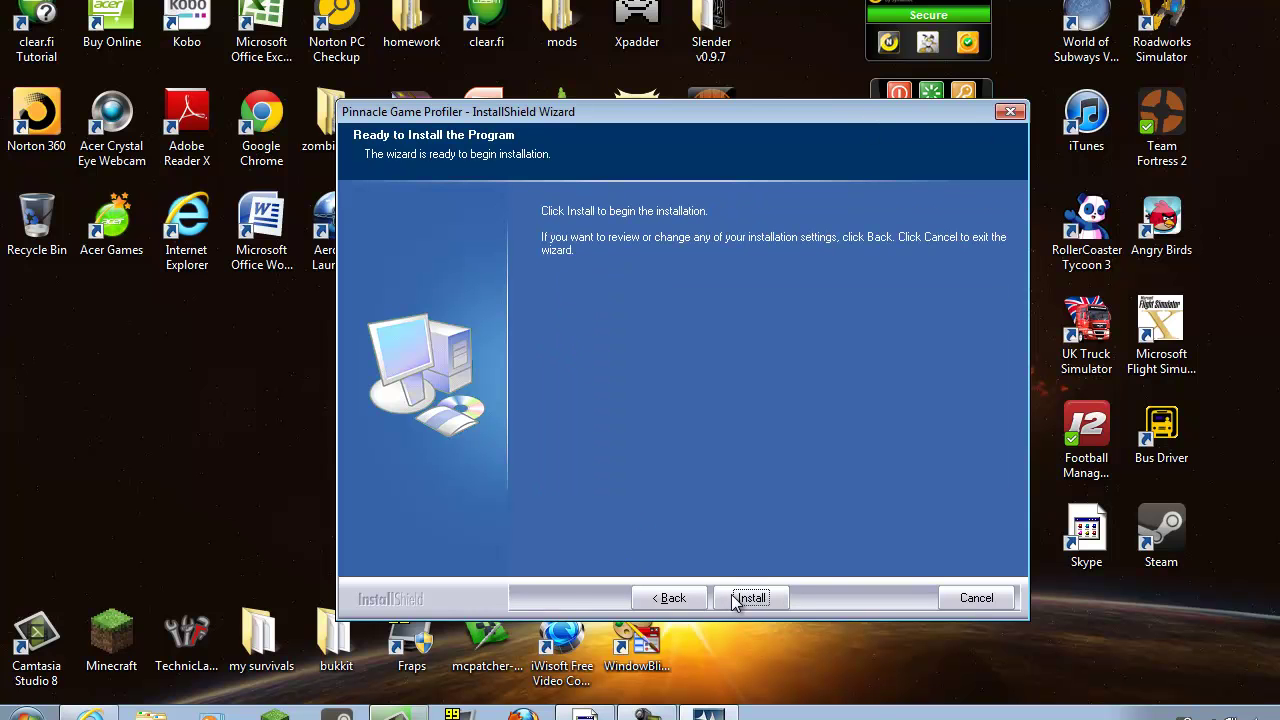
pyautogui.click(745, 598)
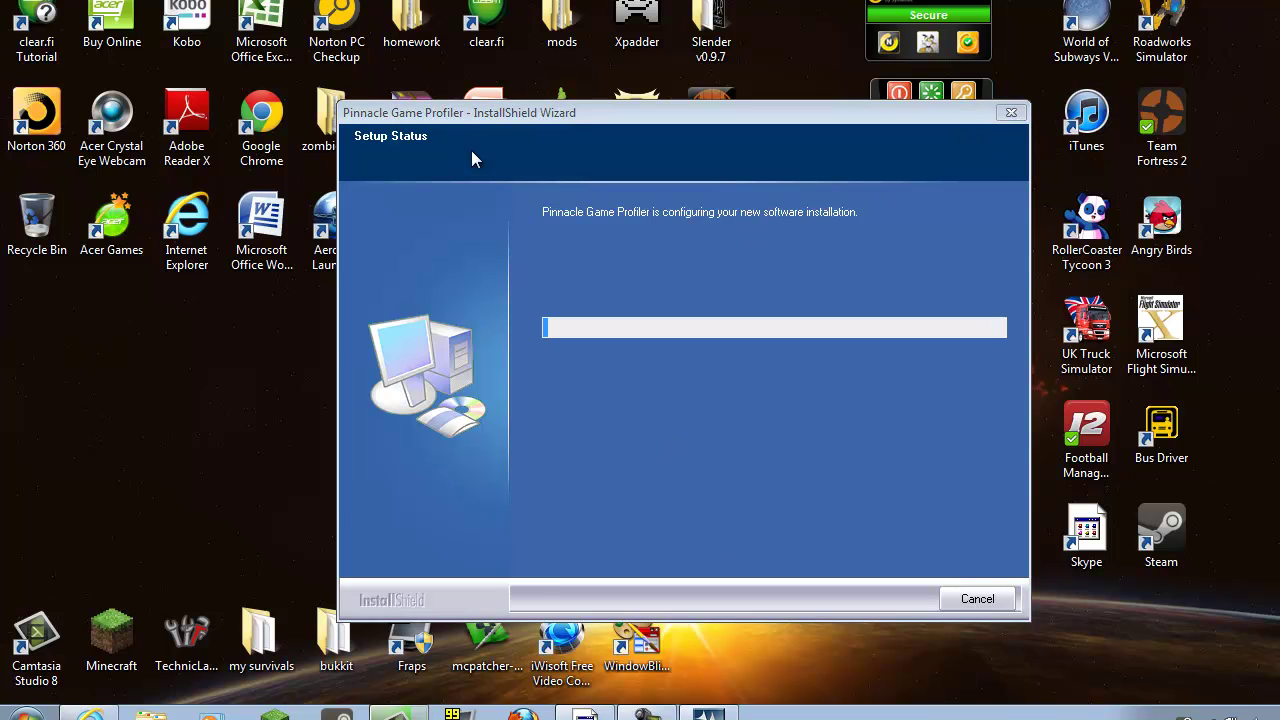
pyautogui.moveTo(523, 115)
pyautogui.mouseDown()
pyautogui.moveTo(709, 467)
pyautogui.moveTo(430, 83)
pyautogui.mouseUp()
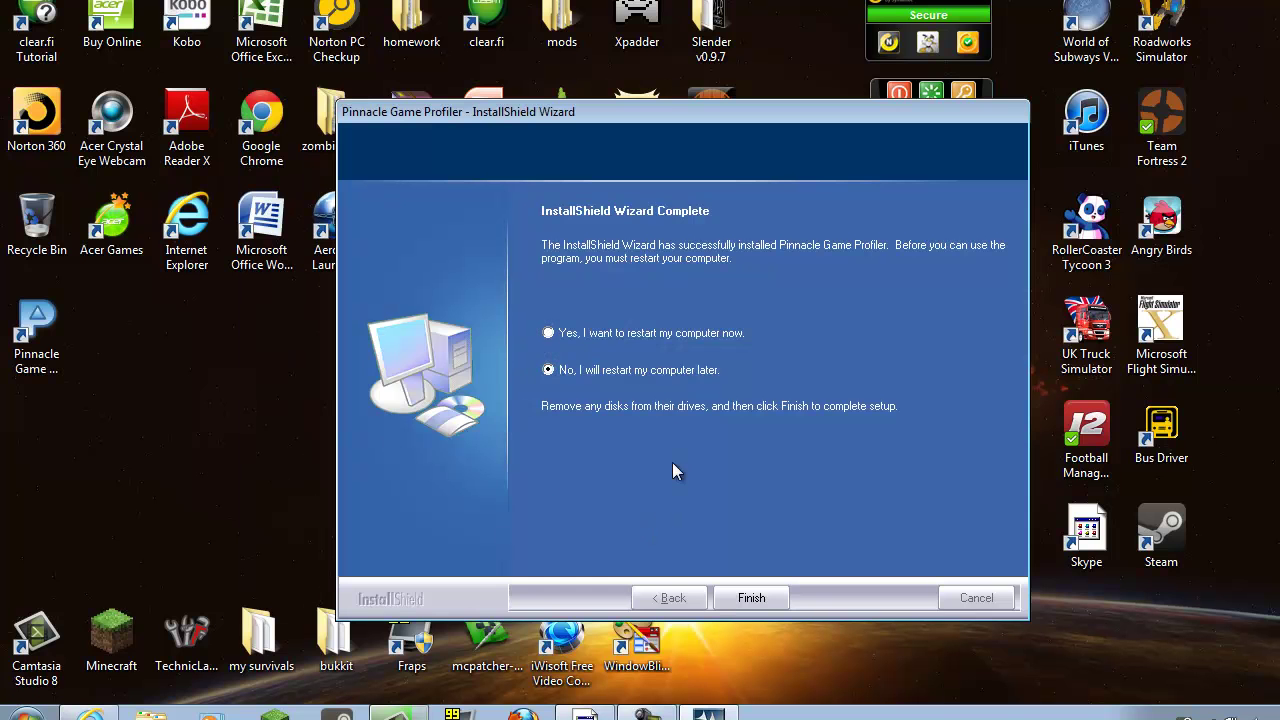
# Step: Finish the wizard, launch Pinnacle Game Profiler from the desktop, and dismiss the warning
pyautogui.click(755, 600)
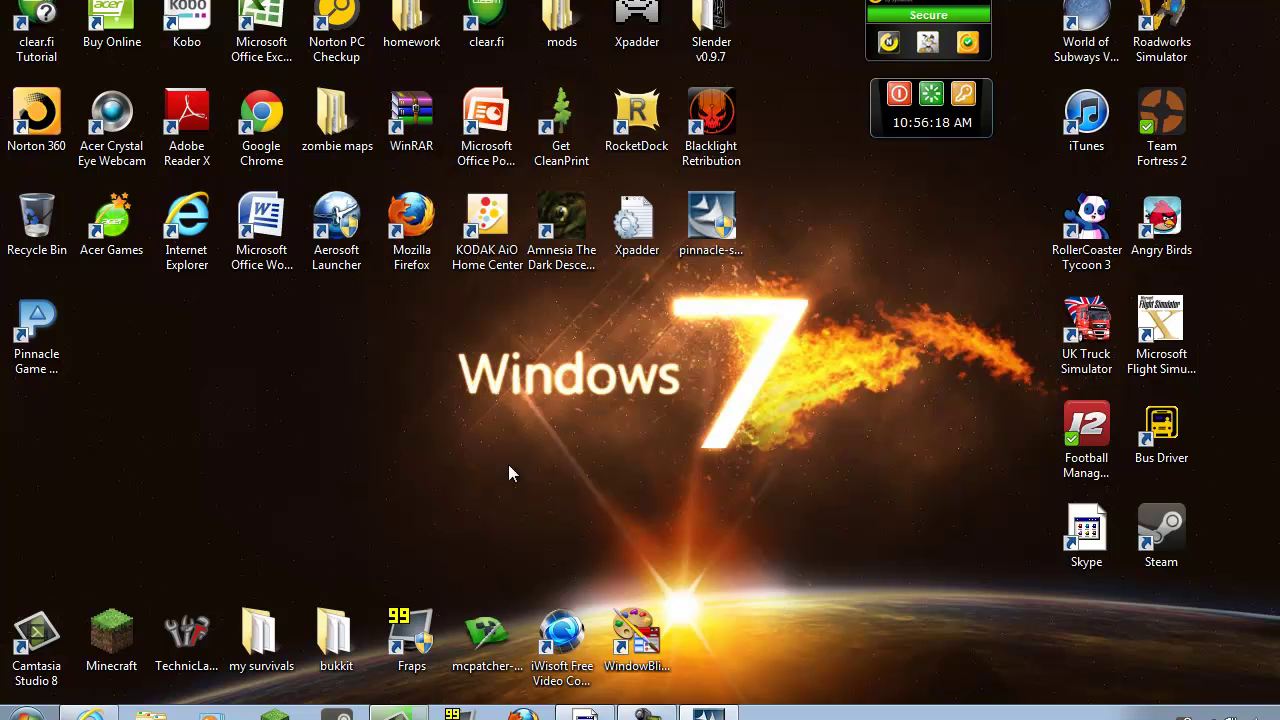
pyautogui.moveTo(141, 408); pyautogui.dragTo(2, 282)
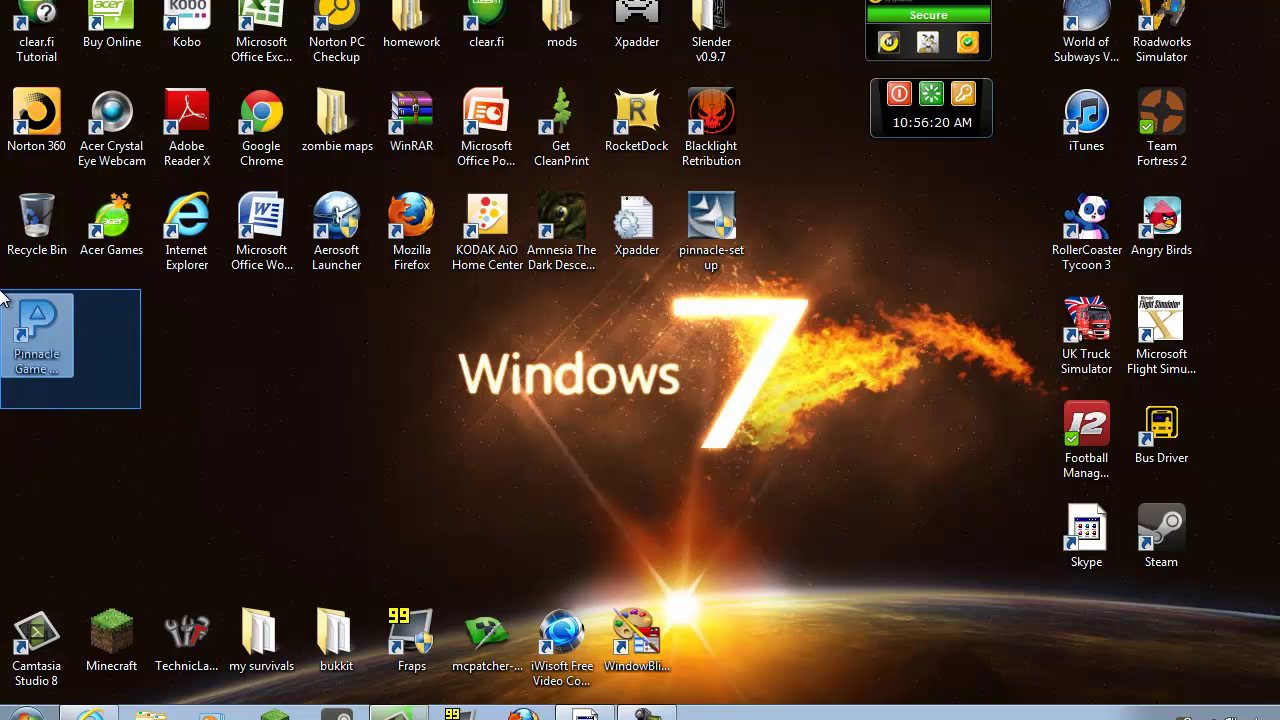
pyautogui.click(60, 333)
pyautogui.doubleClick(62, 333)
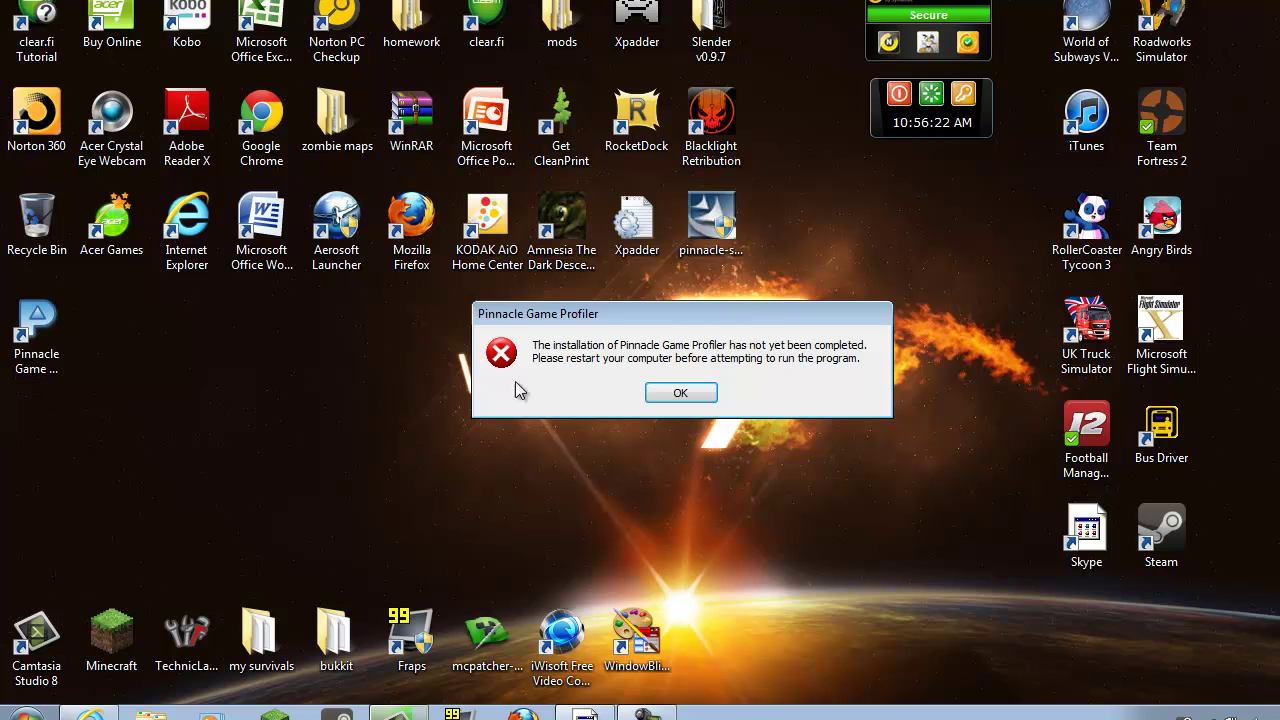
pyautogui.click(706, 392)
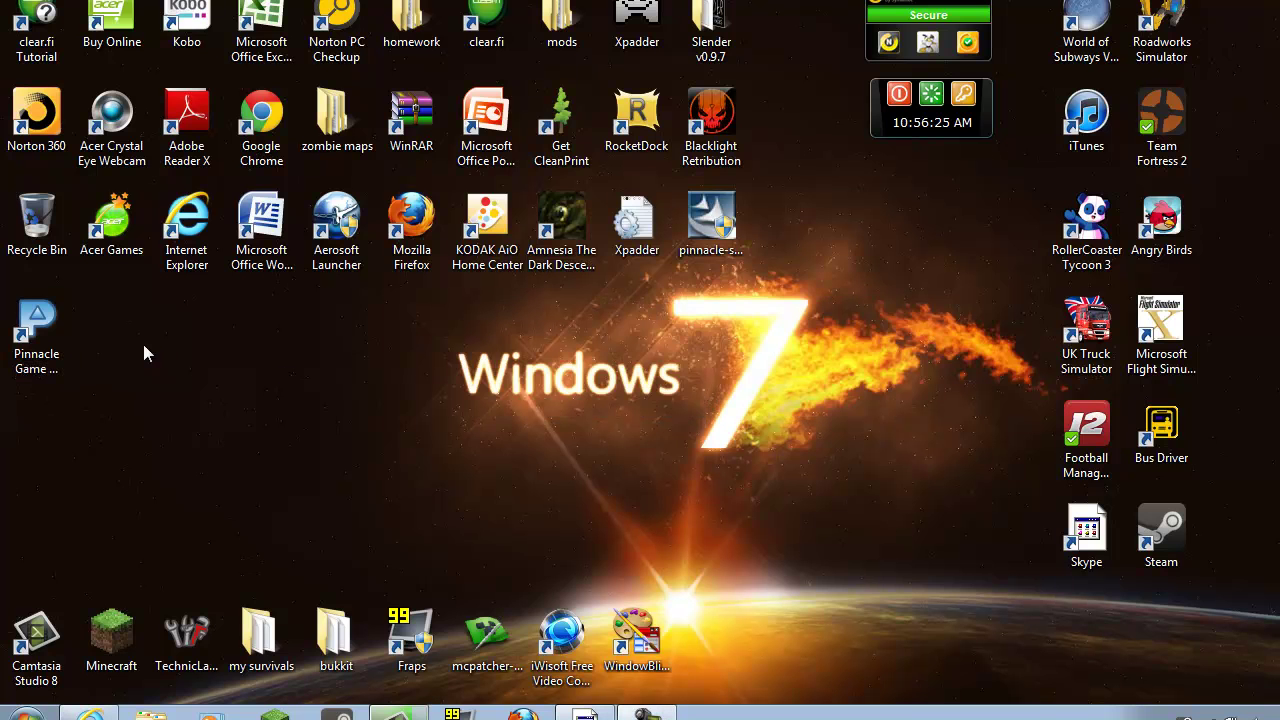
# Step: Minimize the rendering progress window, relaunch the profiler, and choose Proceed Anyway
pyautogui.moveTo(328, 323); pyautogui.dragTo(980, 366)
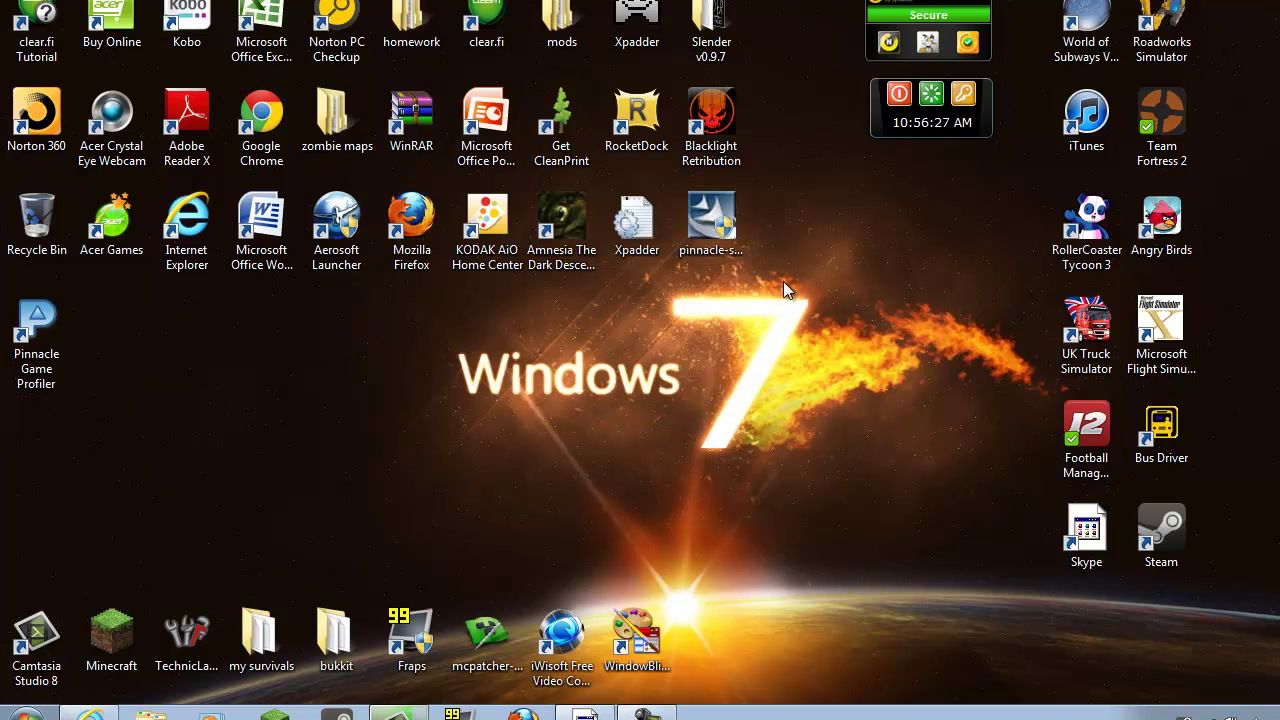
pyautogui.moveTo(790, 282)
pyautogui.mouseDown()
pyautogui.moveTo(430, 325)
pyautogui.moveTo(396, 465)
pyautogui.mouseUp()
pyautogui.moveTo(412, 292)
pyautogui.mouseDown()
pyautogui.moveTo(982, 450)
pyautogui.moveTo(793, 512)
pyautogui.mouseUp()
pyautogui.moveTo(397, 716)
pyautogui.click(400, 680)
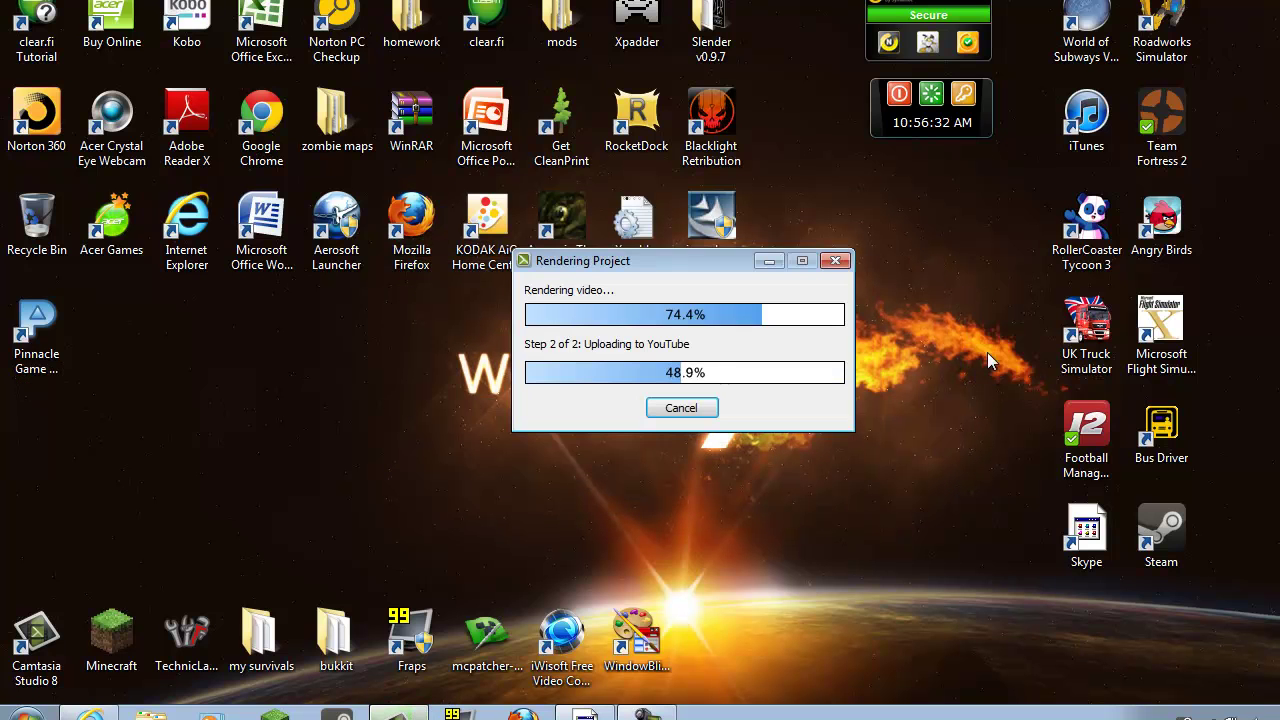
pyautogui.click(769, 262)
pyautogui.doubleClick(36, 335)
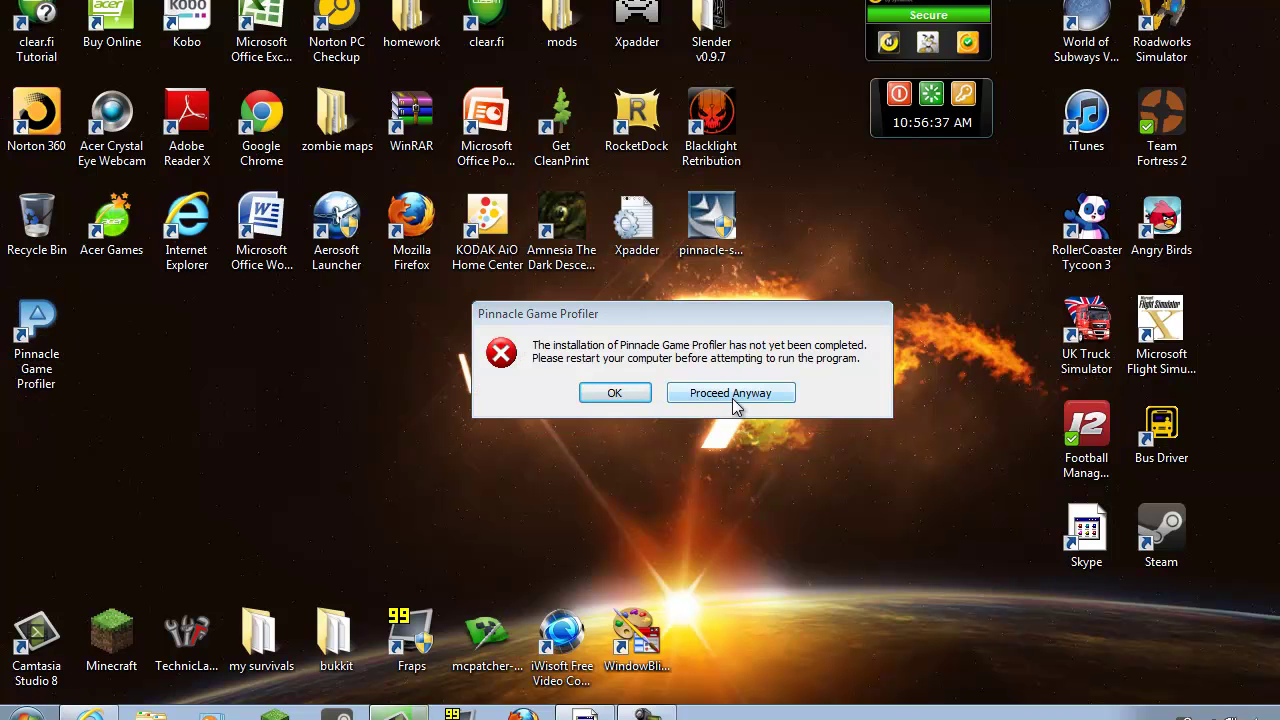
pyautogui.click(732, 398)
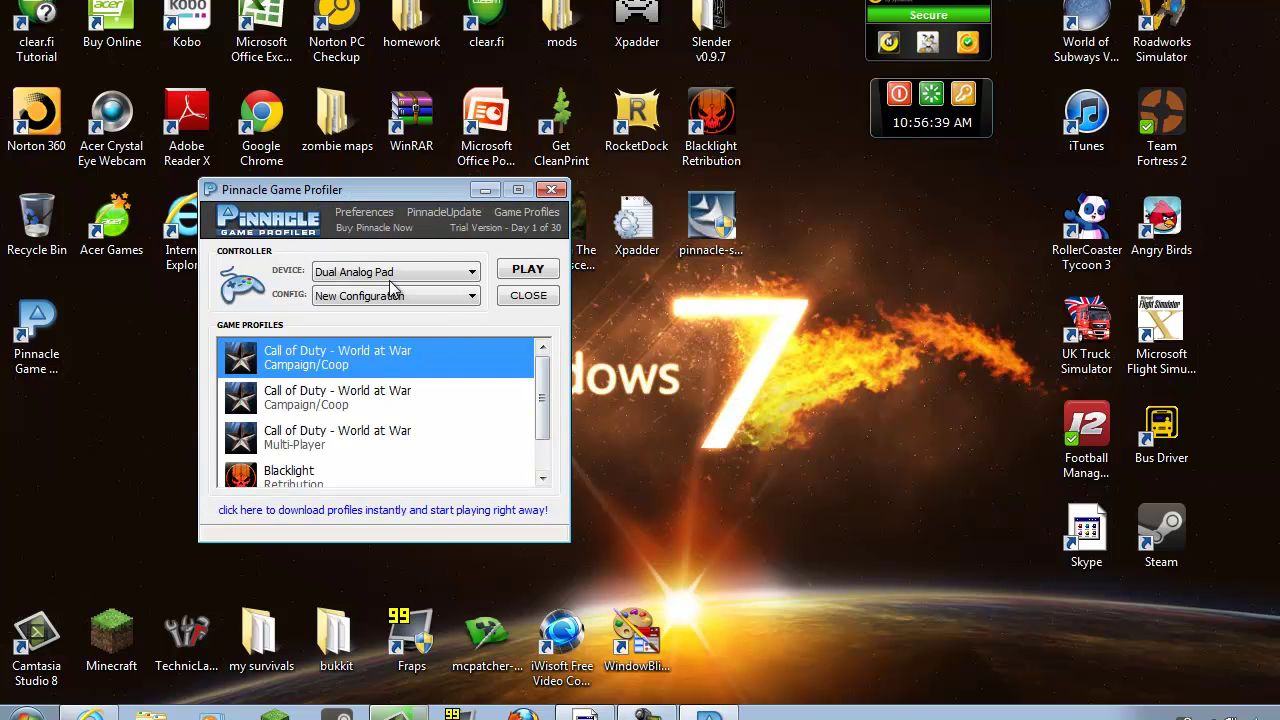
# Step: Browse the Call of Duty and Blacklight Retribution profiles, then open the Game Profiles manager
pyautogui.click(679, 324)
pyautogui.click(542, 478)
pyautogui.click(542, 347)
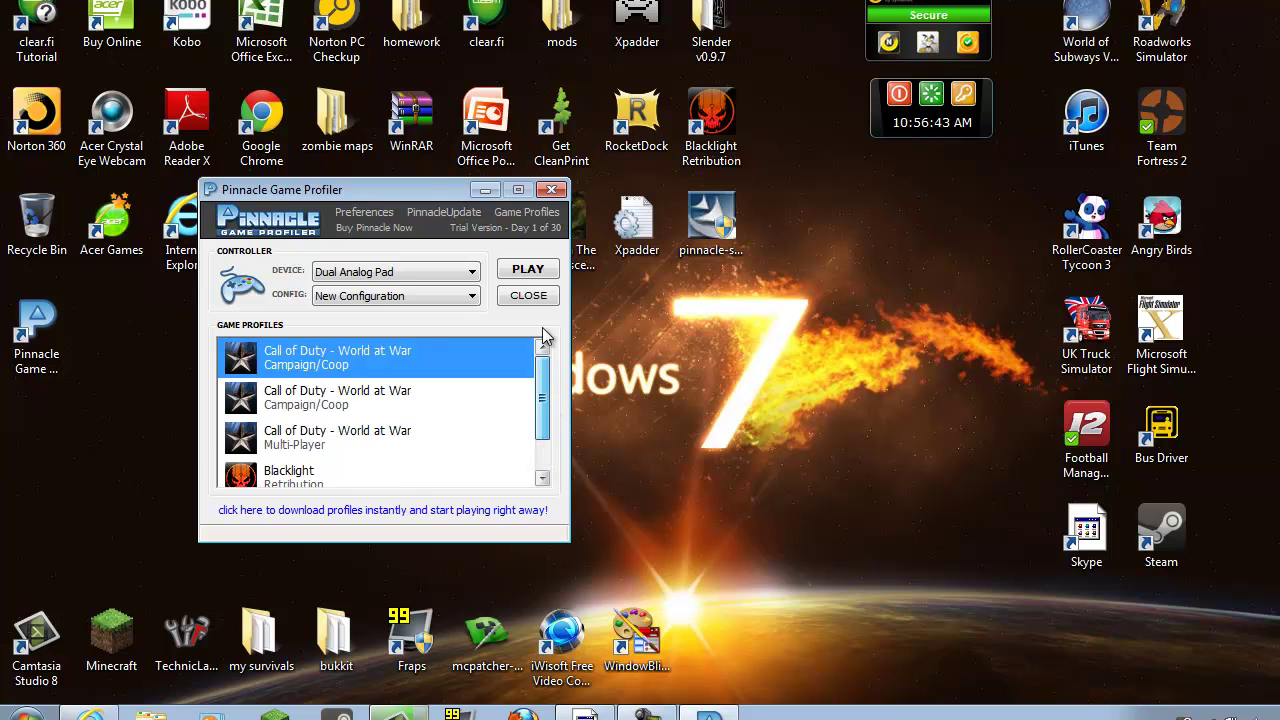
pyautogui.click(325, 400)
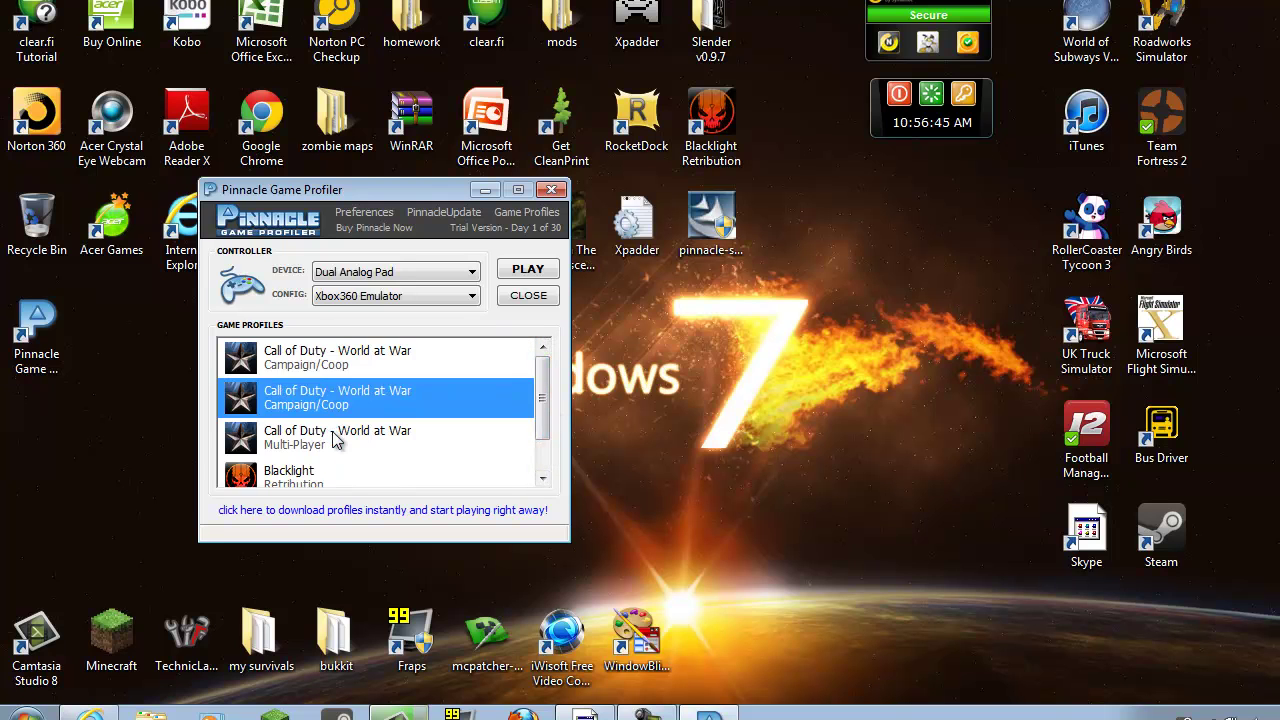
pyautogui.click(335, 425)
pyautogui.click(318, 476)
pyautogui.click(327, 411)
pyautogui.click(370, 372)
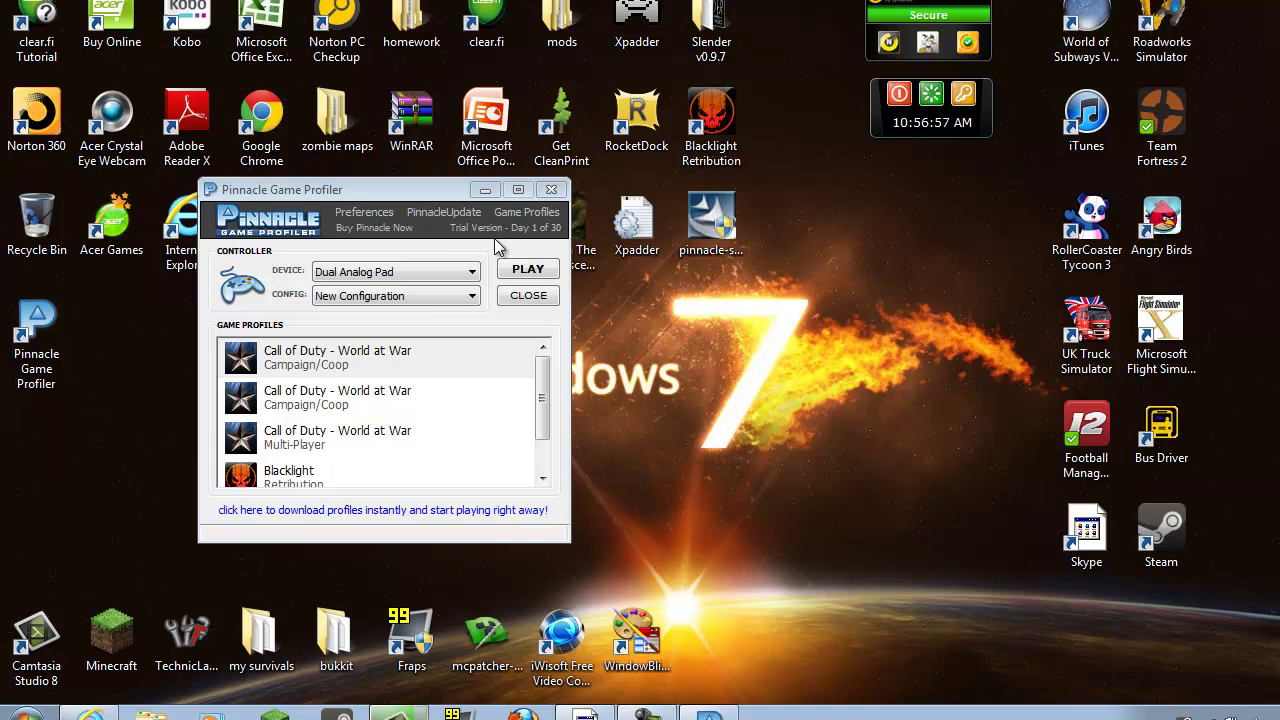
pyautogui.click(524, 222)
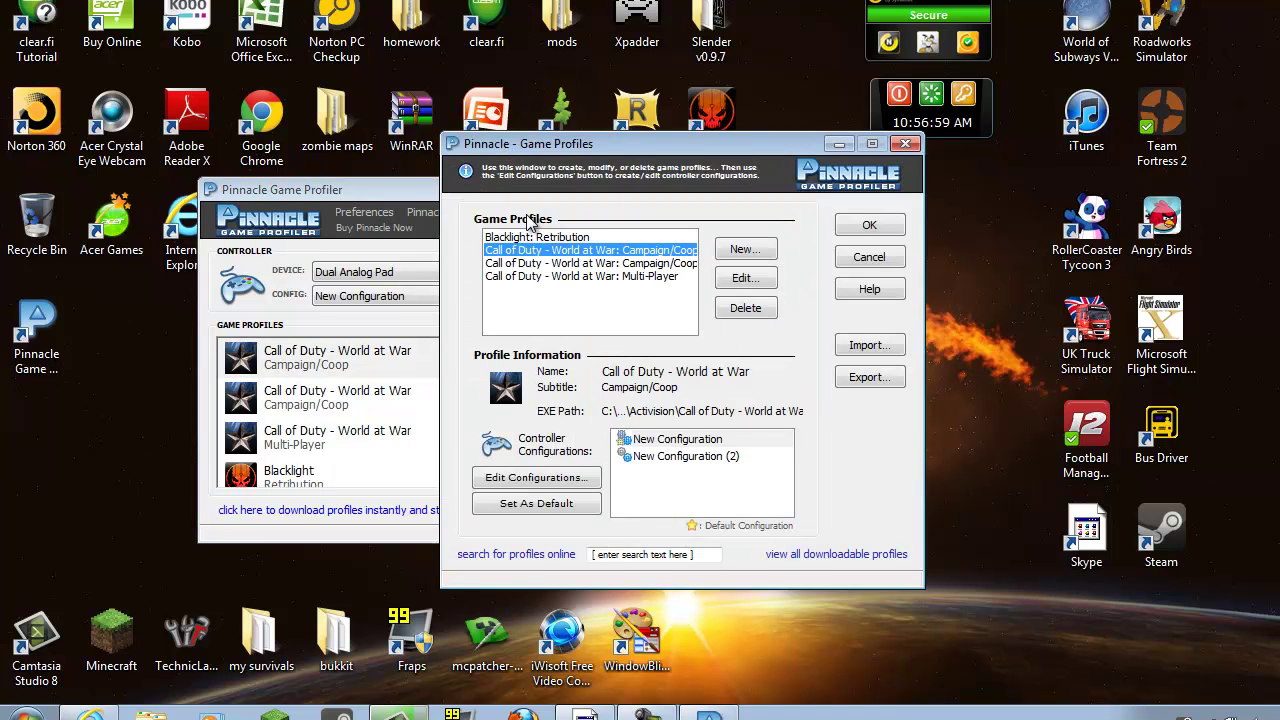
# Step: Create a new profile linked to the Amnesia: The Dark Descent Demo Steam game
pyautogui.click(600, 263)
pyautogui.click(752, 247)
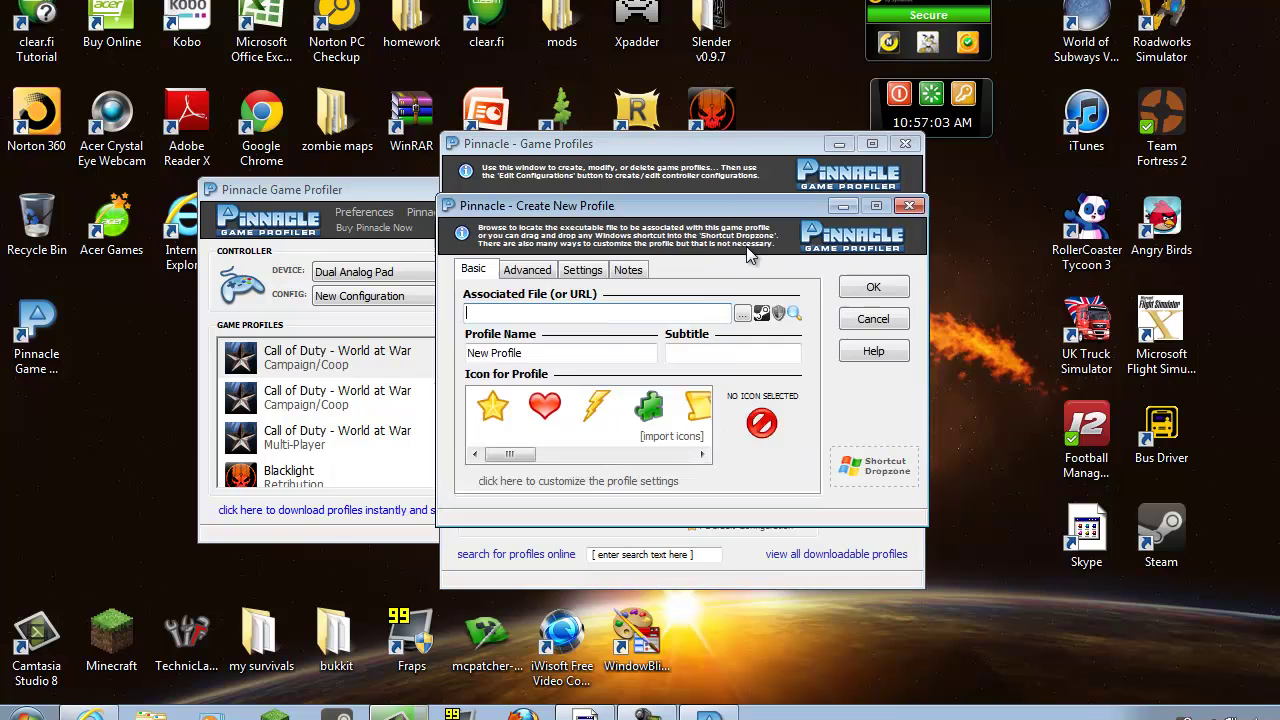
pyautogui.click(819, 418)
pyautogui.click(743, 316)
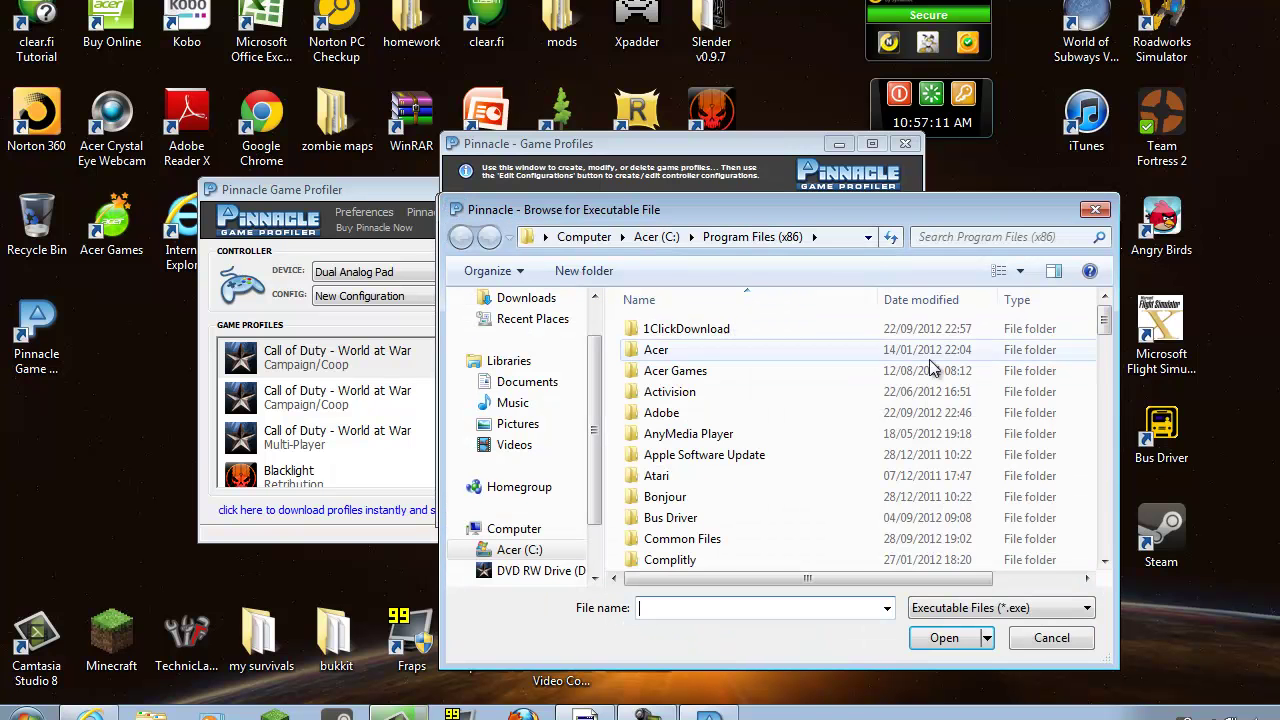
pyautogui.scroll(-5, 1102, 336)
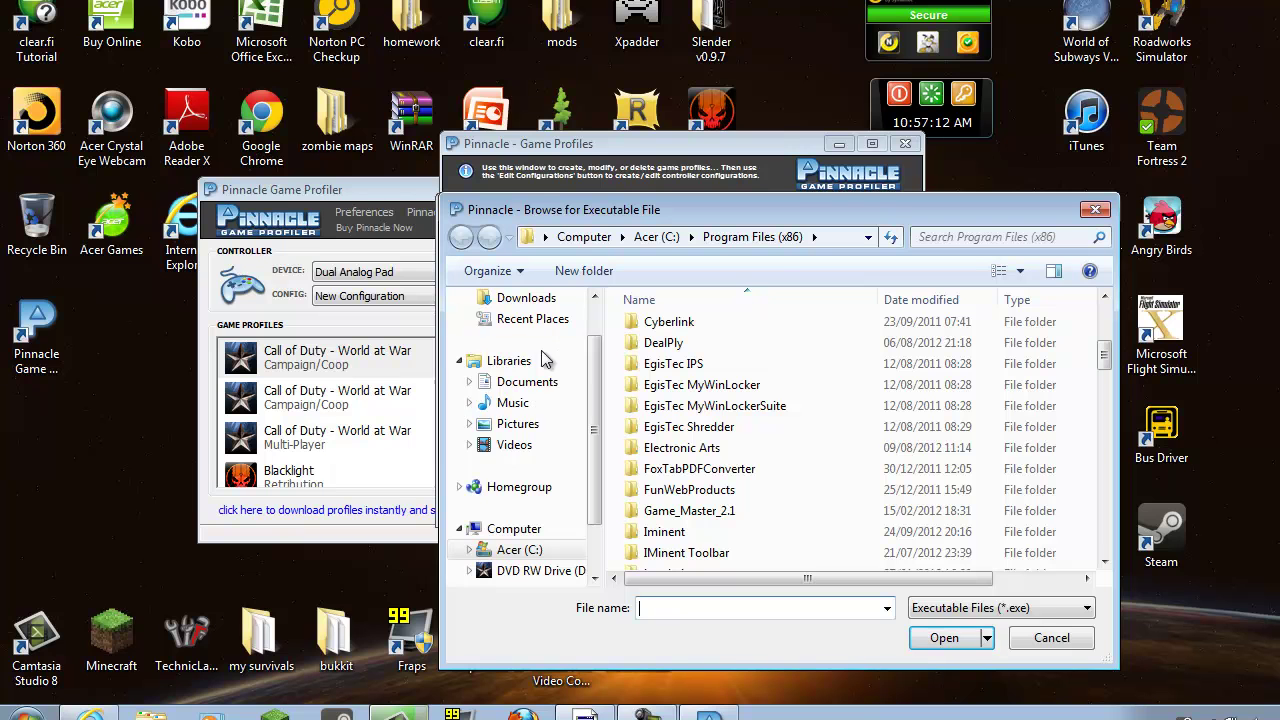
pyautogui.click(1094, 210)
pyautogui.click(761, 314)
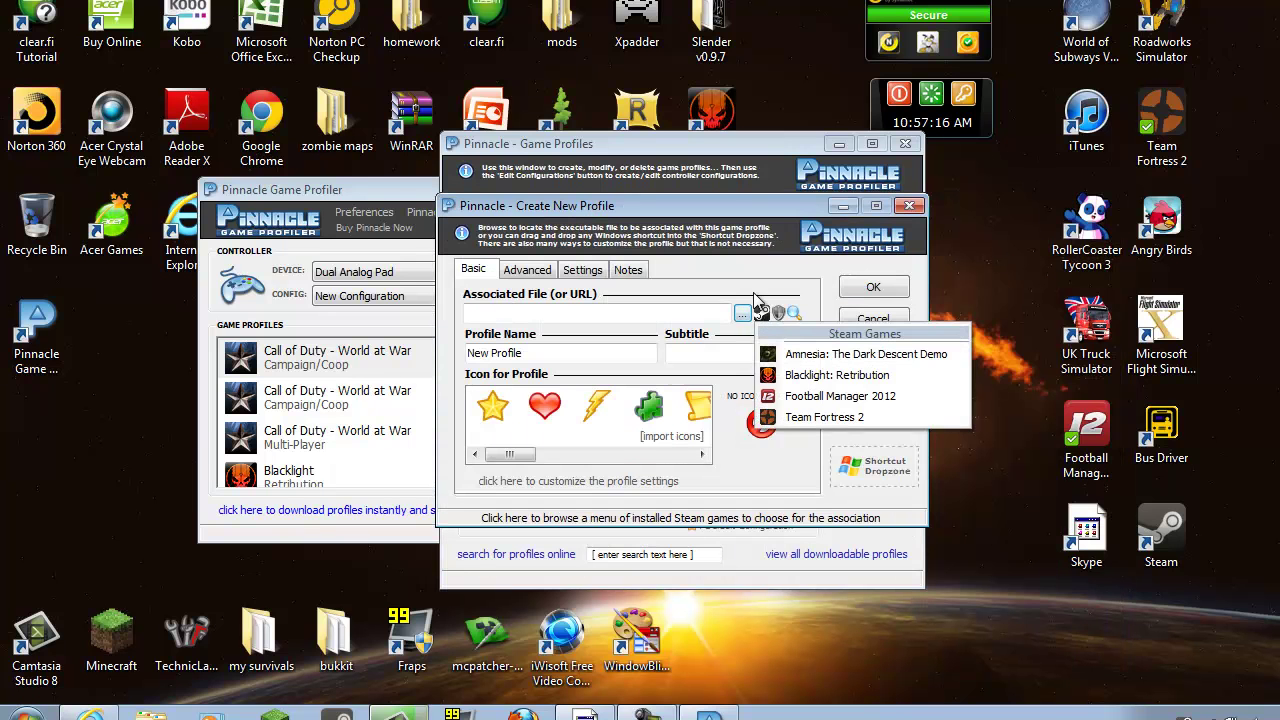
pyautogui.click(932, 355)
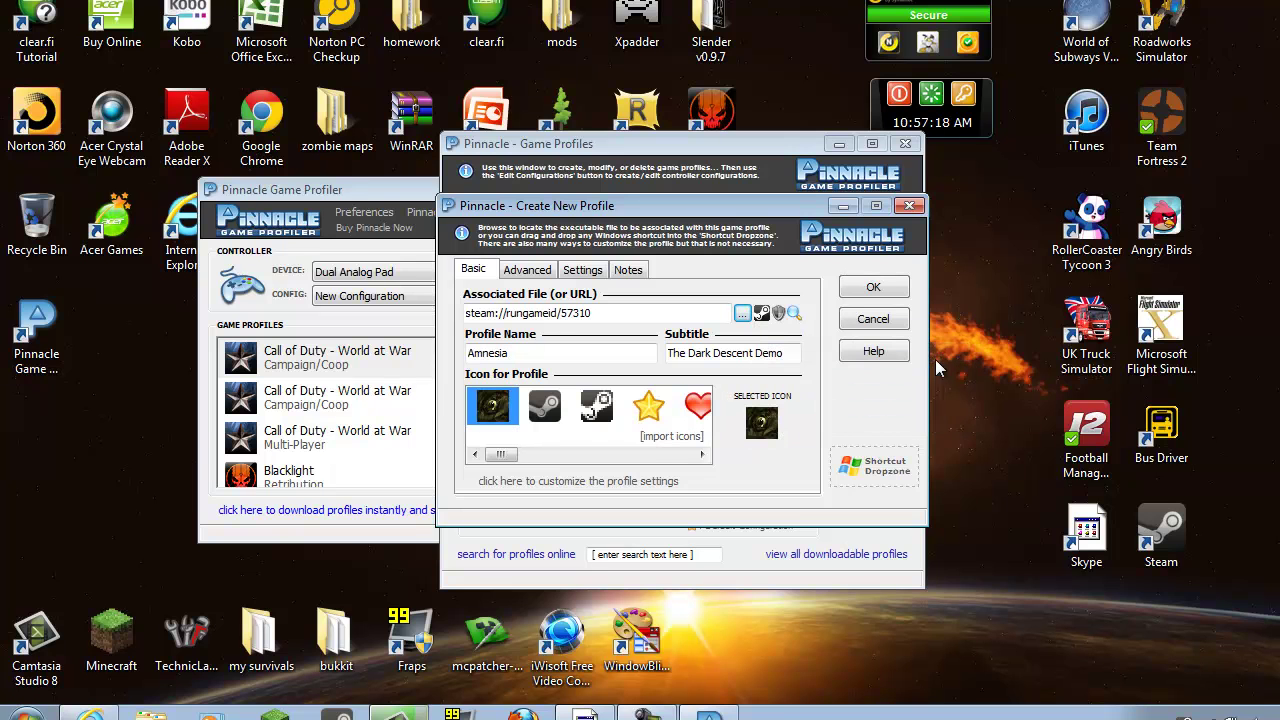
pyautogui.click(868, 289)
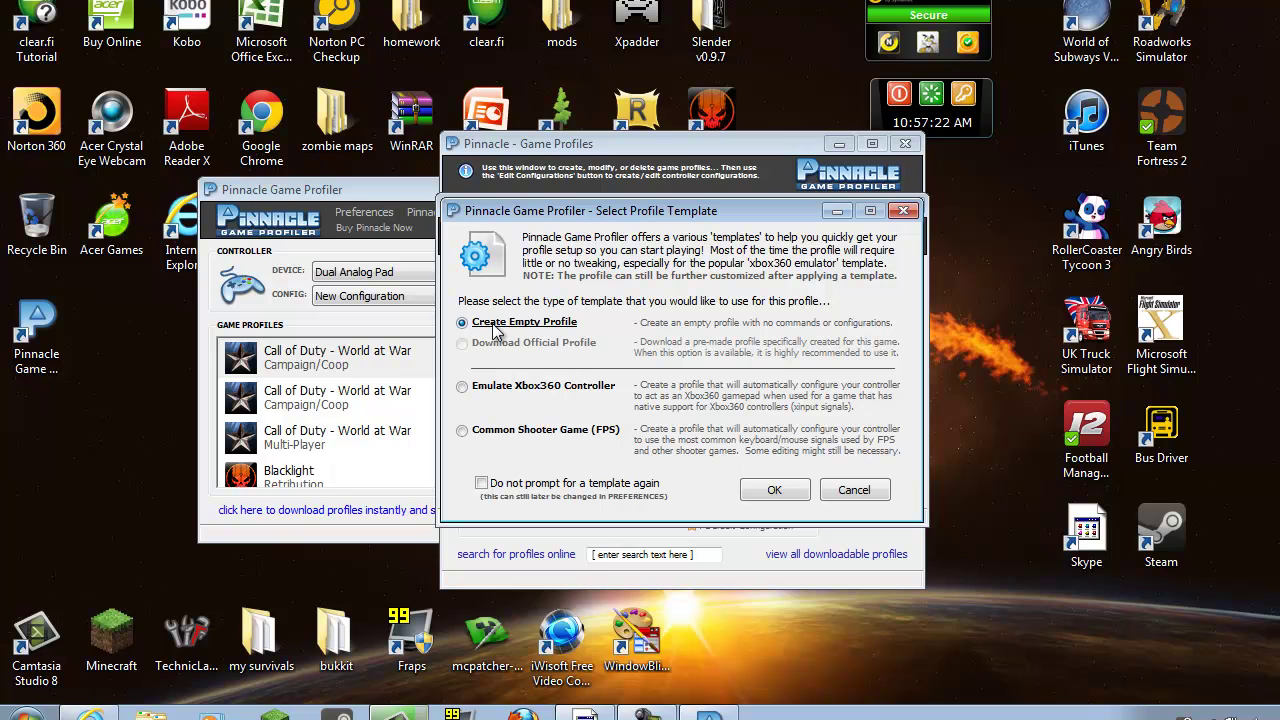
# Step: Apply the Common Shooter Game (FPS) template, save, and select the Amnesia profile
pyautogui.click(462, 388)
pyautogui.click(462, 431)
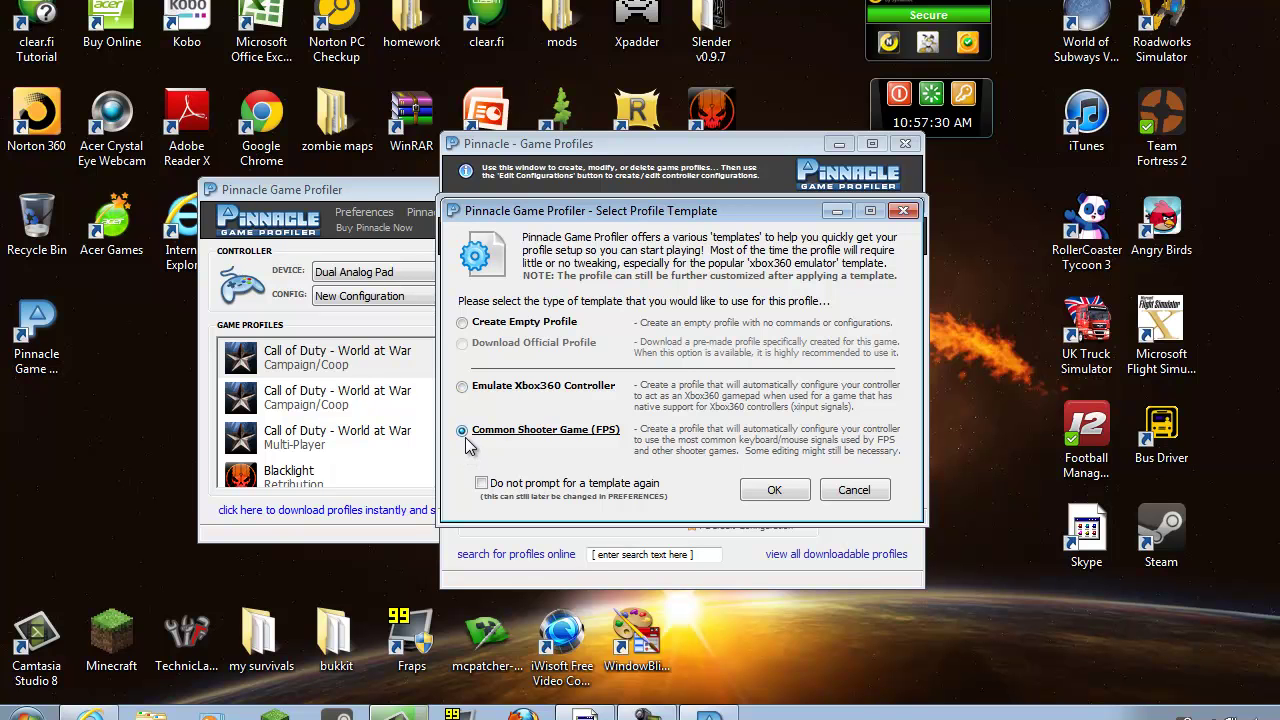
pyautogui.click(774, 490)
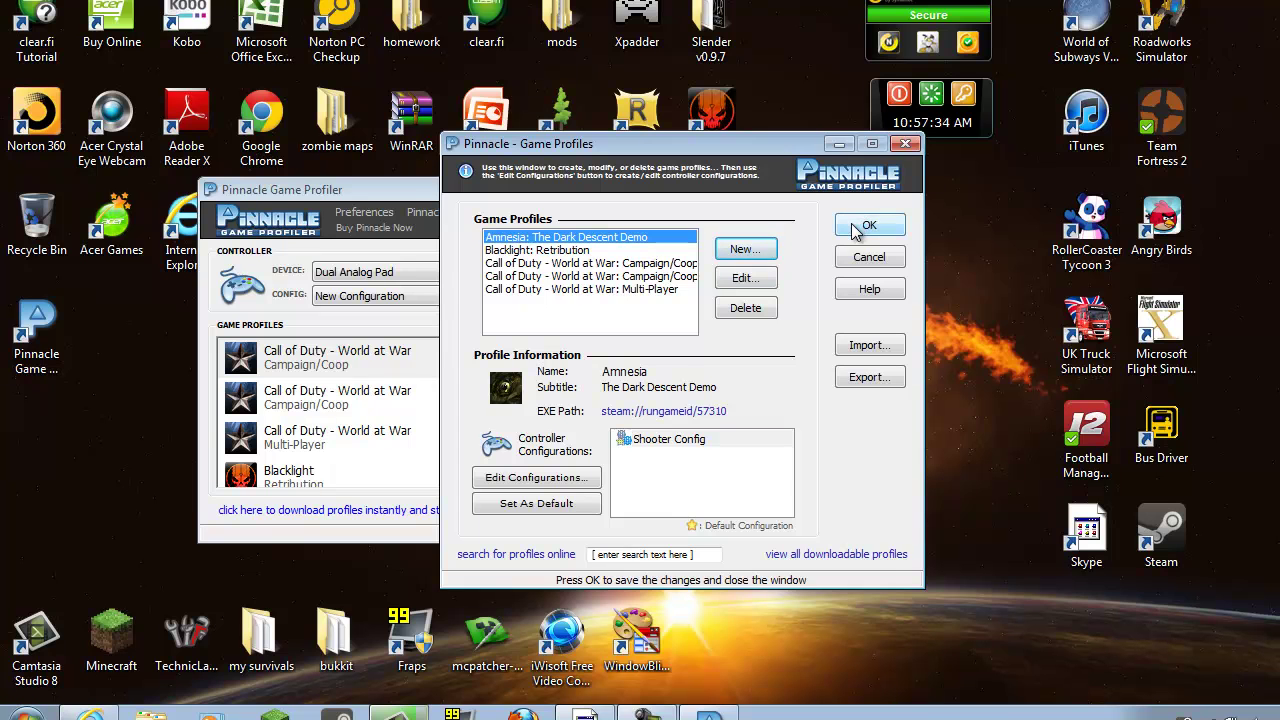
pyautogui.click(858, 227)
pyautogui.scroll(-2, 530, 408)
pyautogui.scroll(2, 530, 408)
pyautogui.click(350, 390)
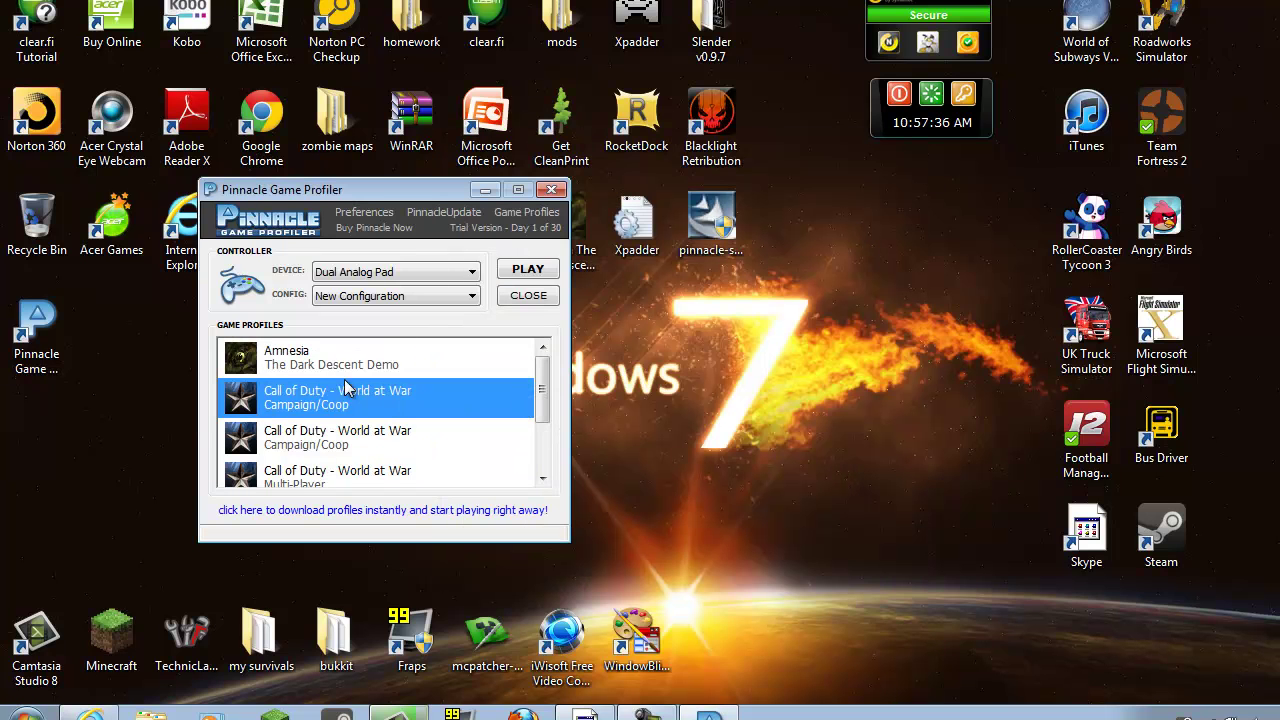
pyautogui.click(330, 370)
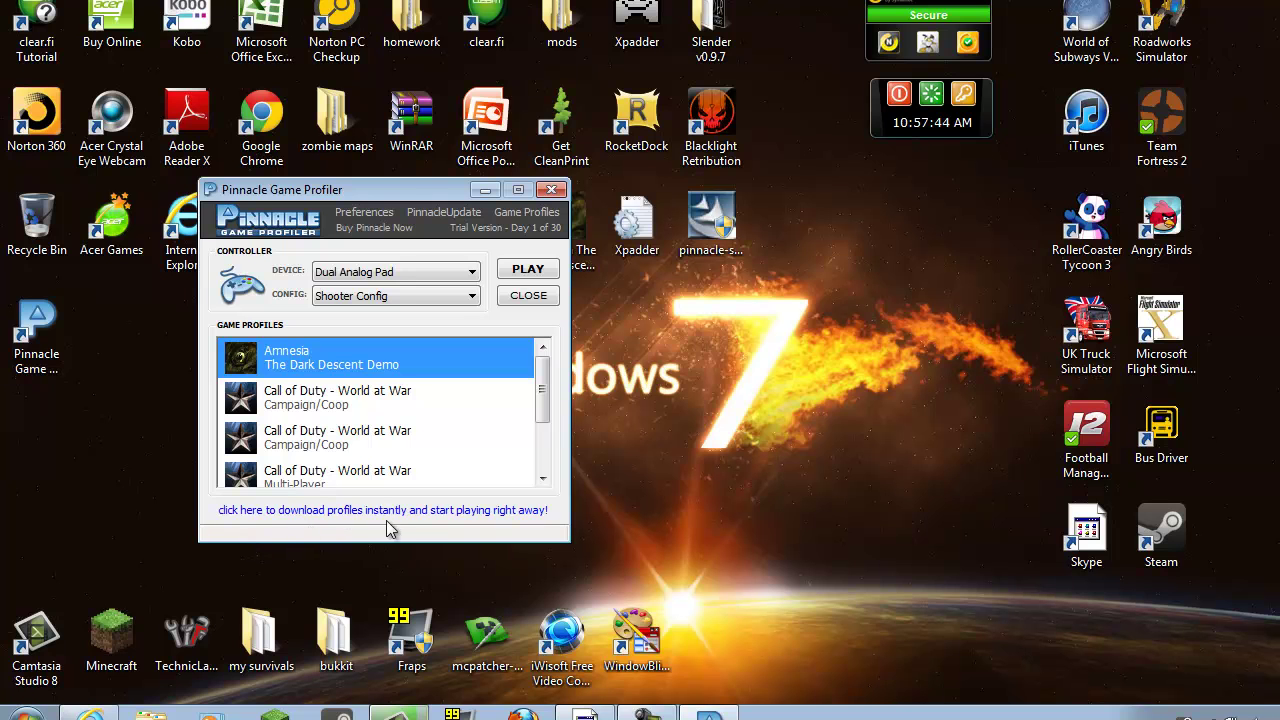
# Step: Open the online profile download menu and search for 'amn'
pyautogui.click(496, 514)
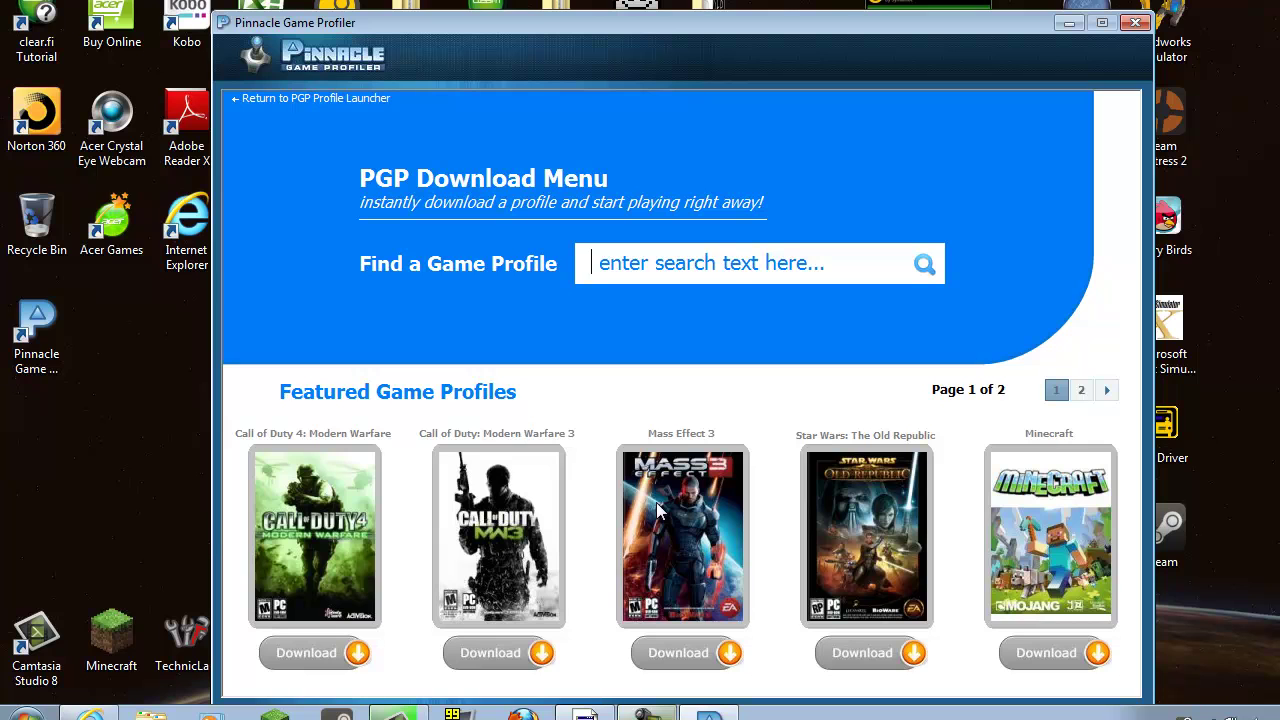
pyautogui.click(758, 252)
pyautogui.write('am')
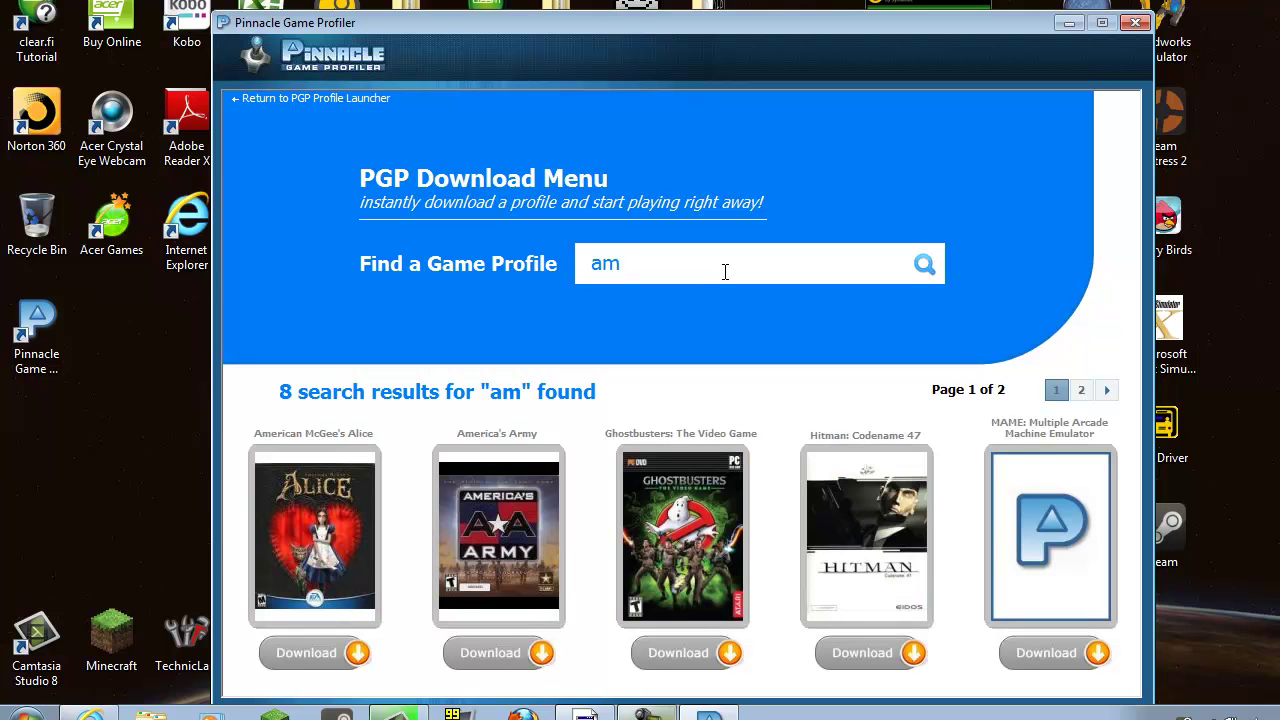
pyautogui.write('n')
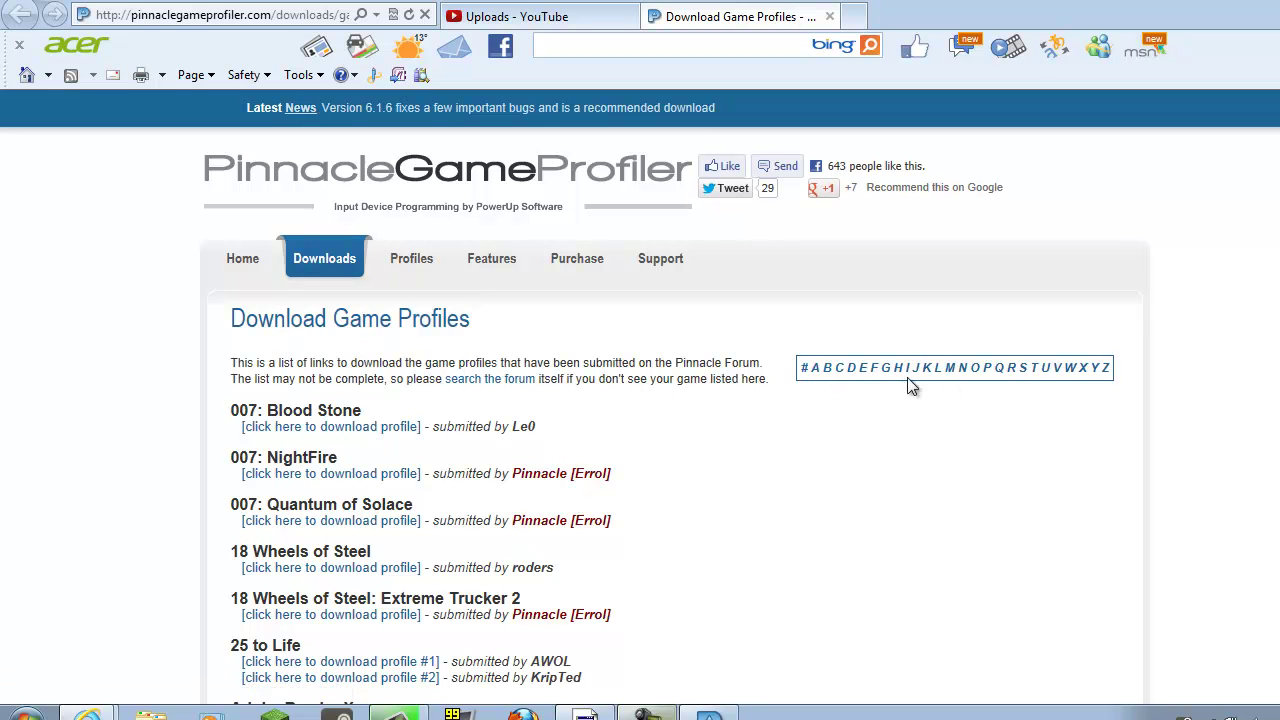
# Step: Jump to the A game titles and scroll down the downloadable profiles list
pyautogui.click(816, 372)
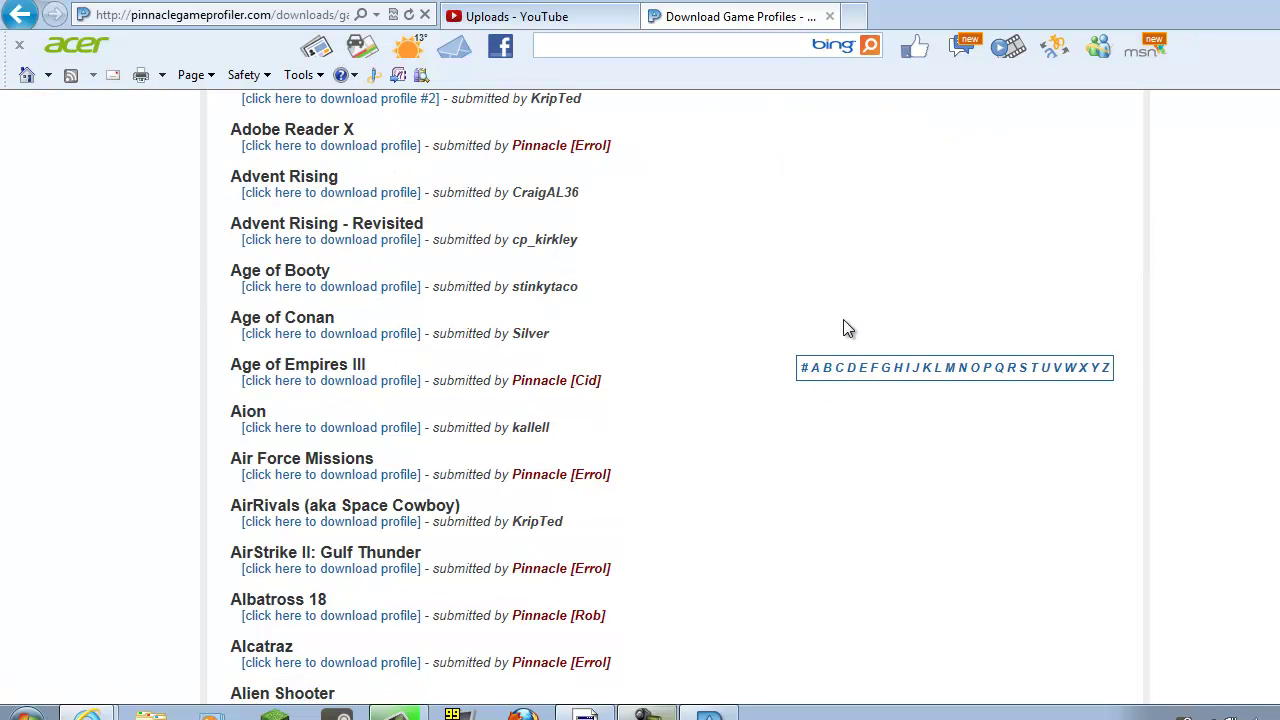
pyautogui.scroll(-1, 300, 366)
pyautogui.scroll(-1, 320, 400)
pyautogui.scroll(-5, 320, 400)
pyautogui.scroll(-4, 322, 397)
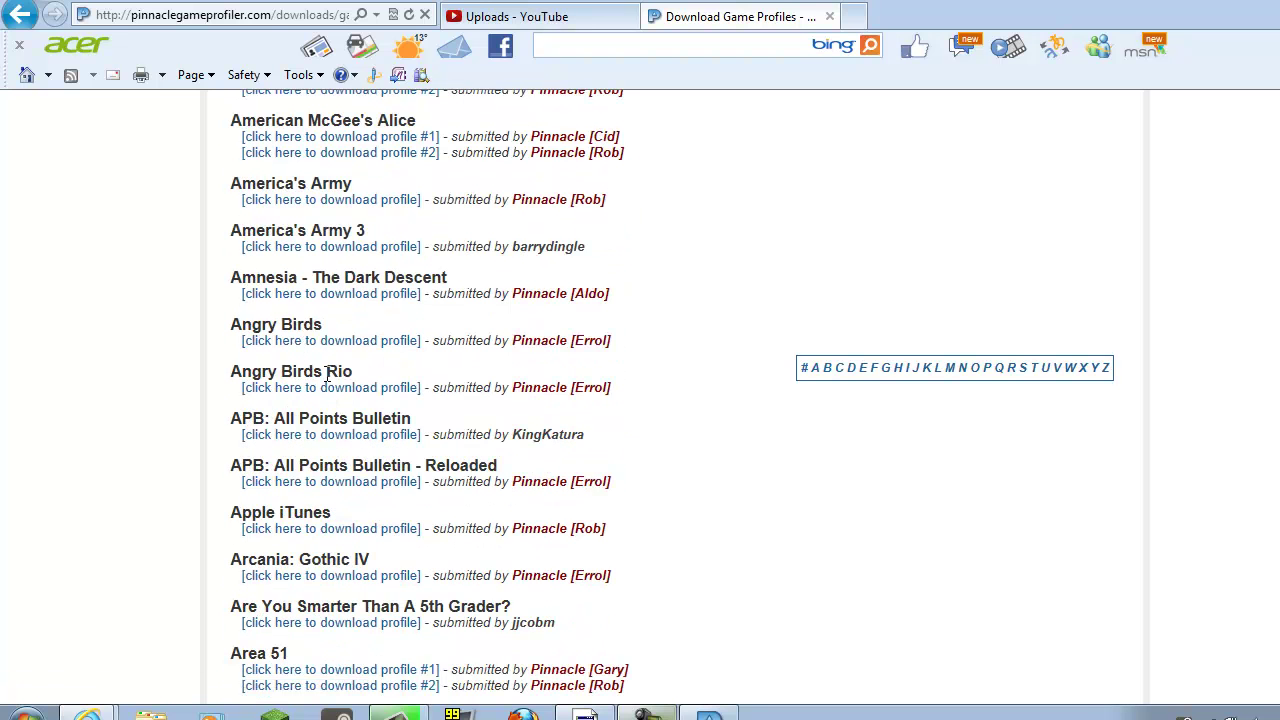
pyautogui.scroll(-1, 328, 375)
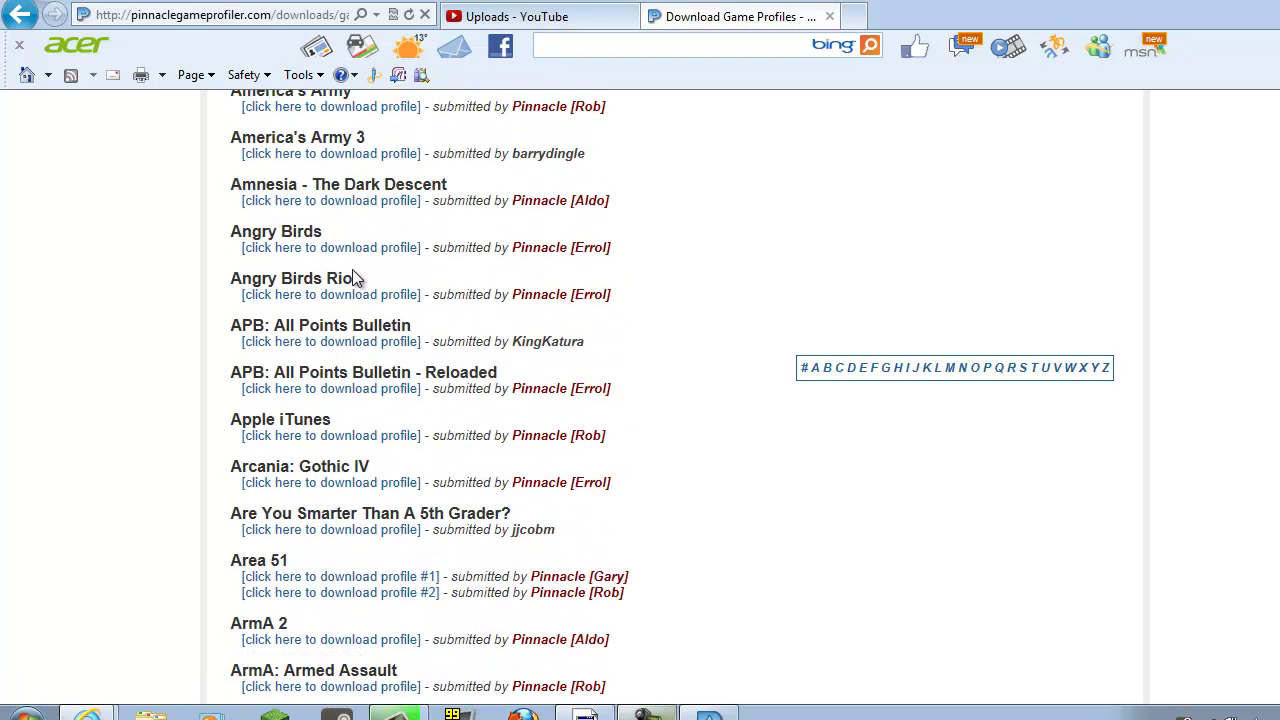
# Step: Open the Amnesia - The Dark Descent profile forum thread
pyautogui.click(390, 201)
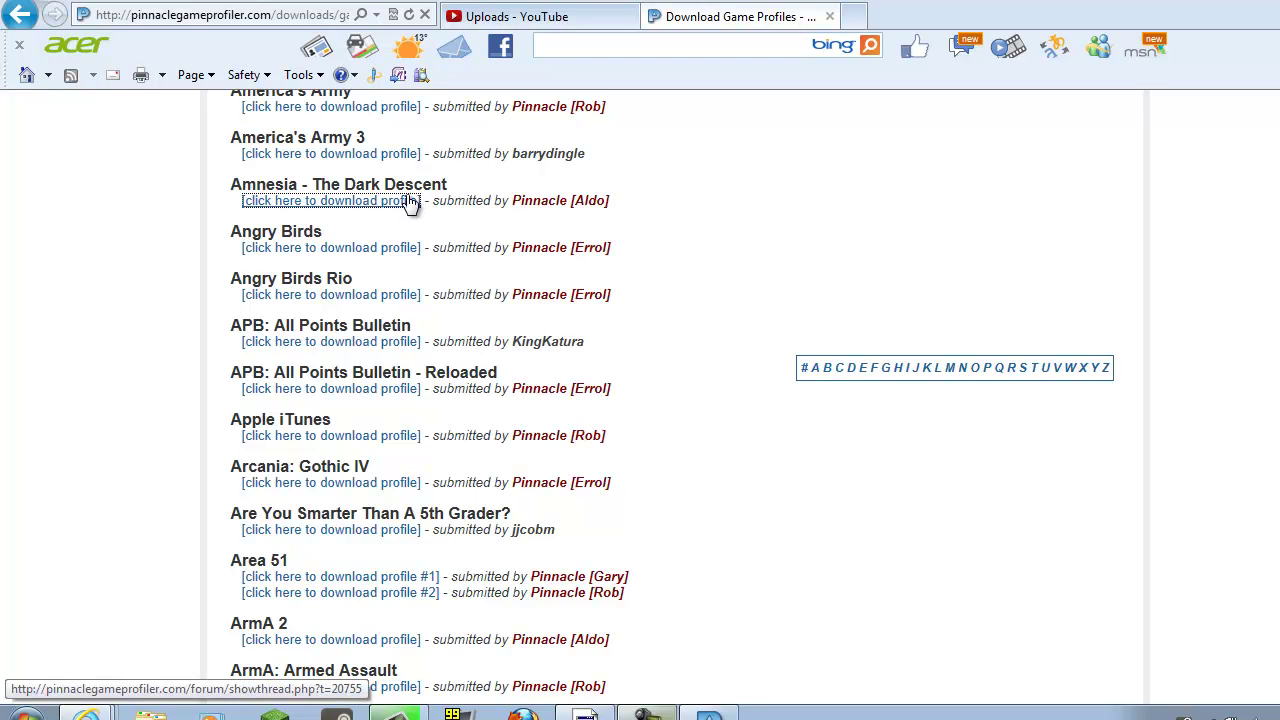
pyautogui.click(408, 201)
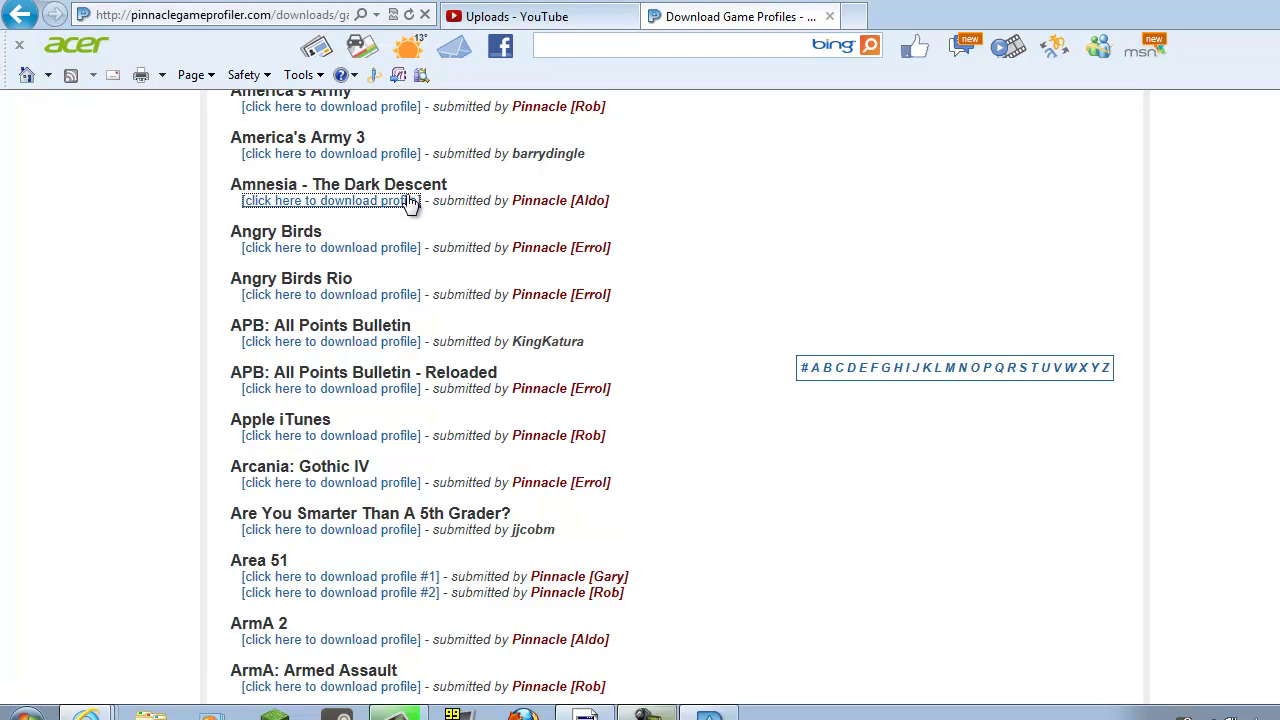
pyautogui.click(350, 203)
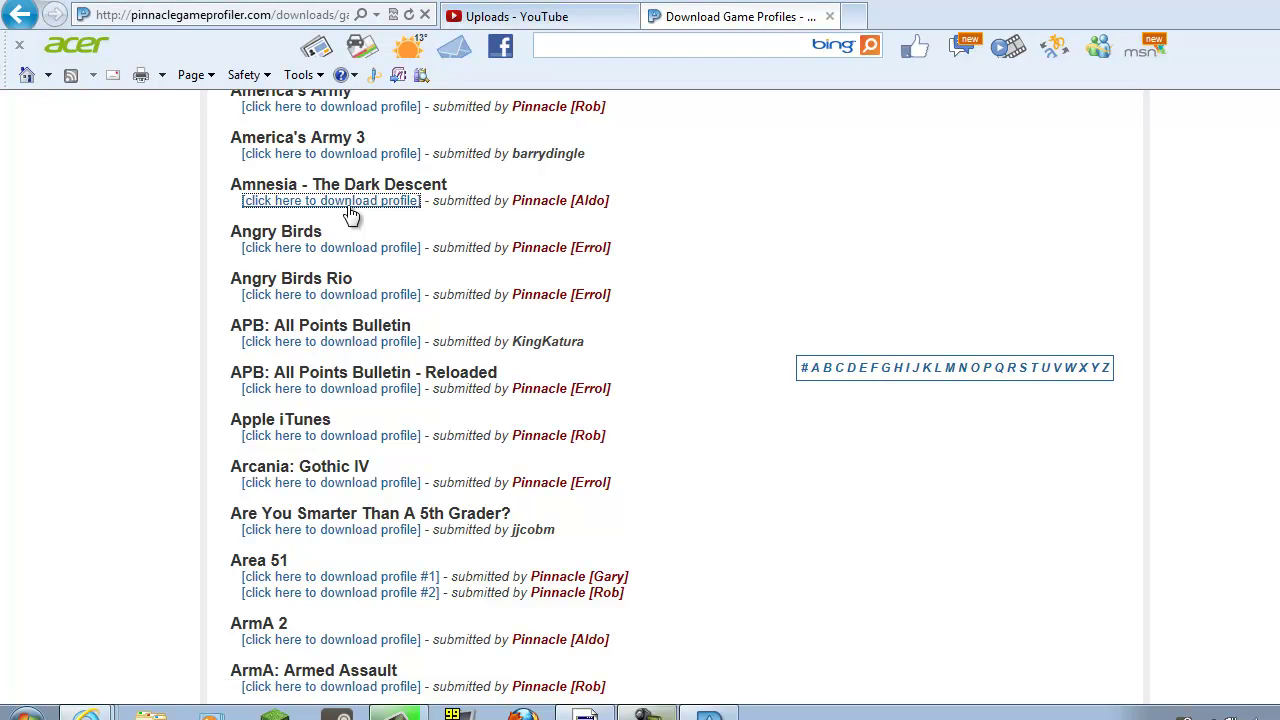
pyautogui.scroll(-10, 640, 400)
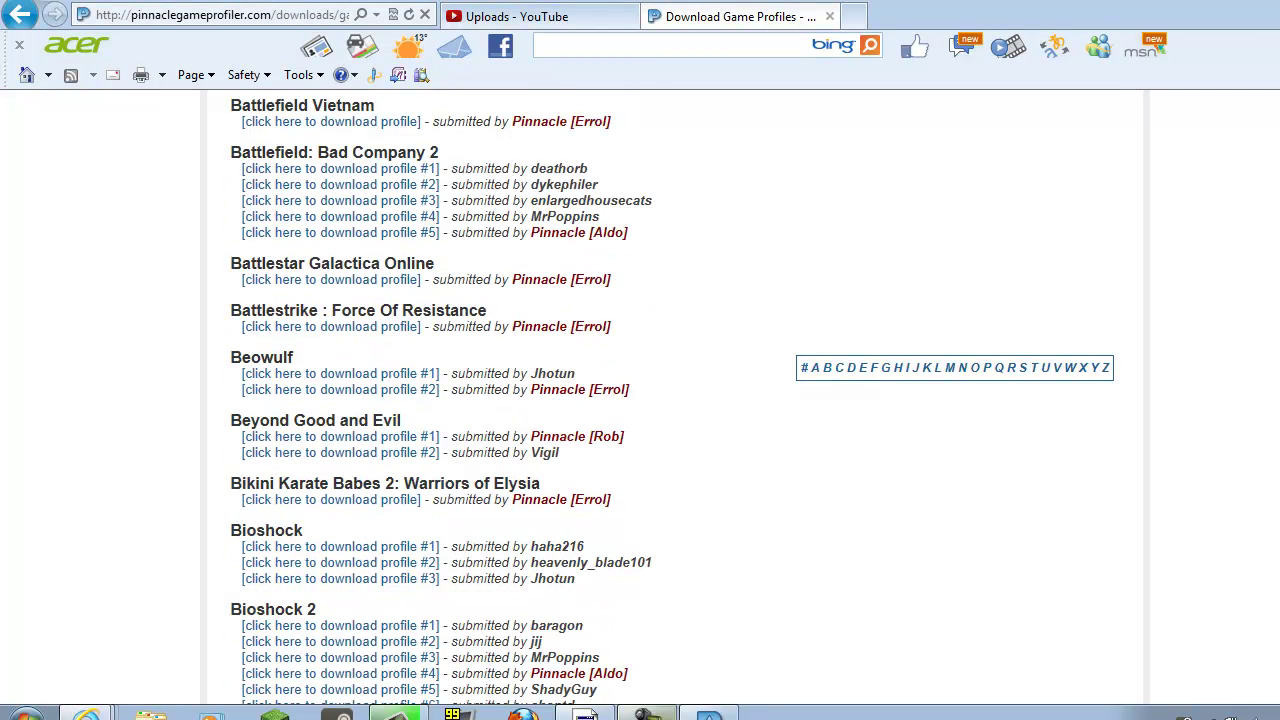
pyautogui.scroll(8, 640, 400)
pyautogui.scroll(3, 640, 400)
pyautogui.scroll(-3, 640, 400)
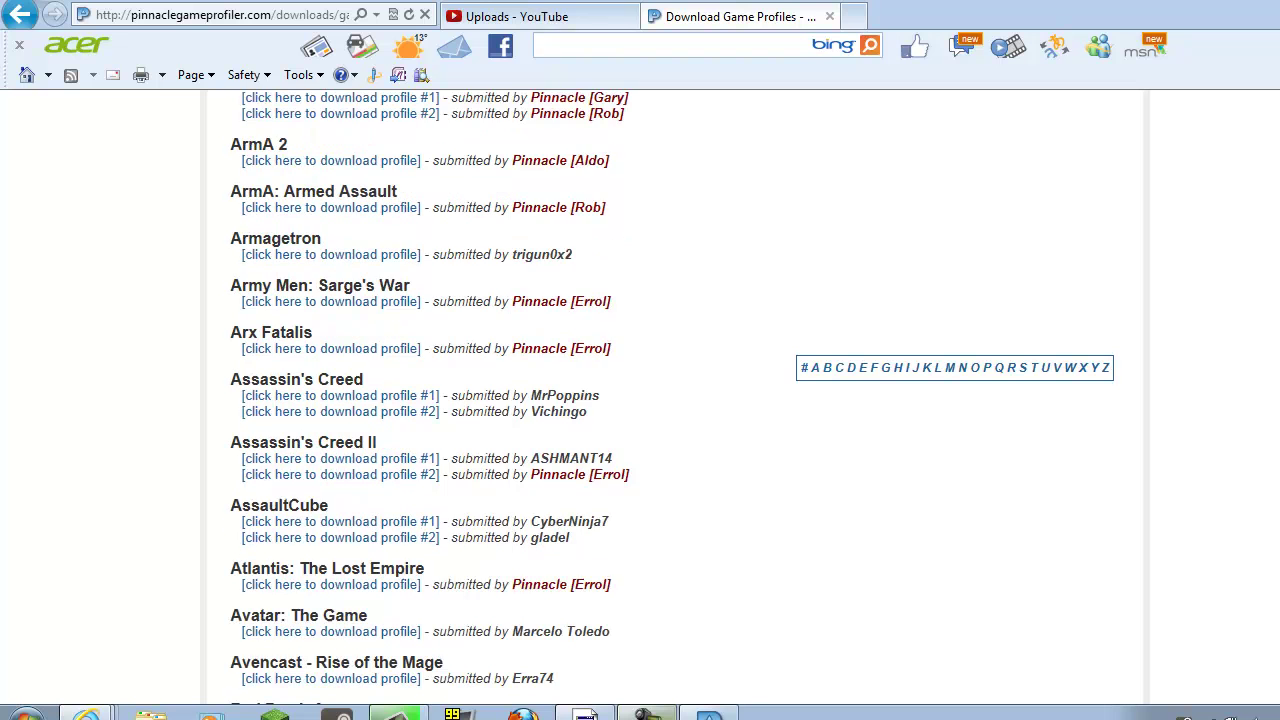
pyautogui.scroll(-4, 1150, 260)
pyautogui.moveTo(651, 483); pyautogui.dragTo(235, 447)
pyautogui.click(508, 491)
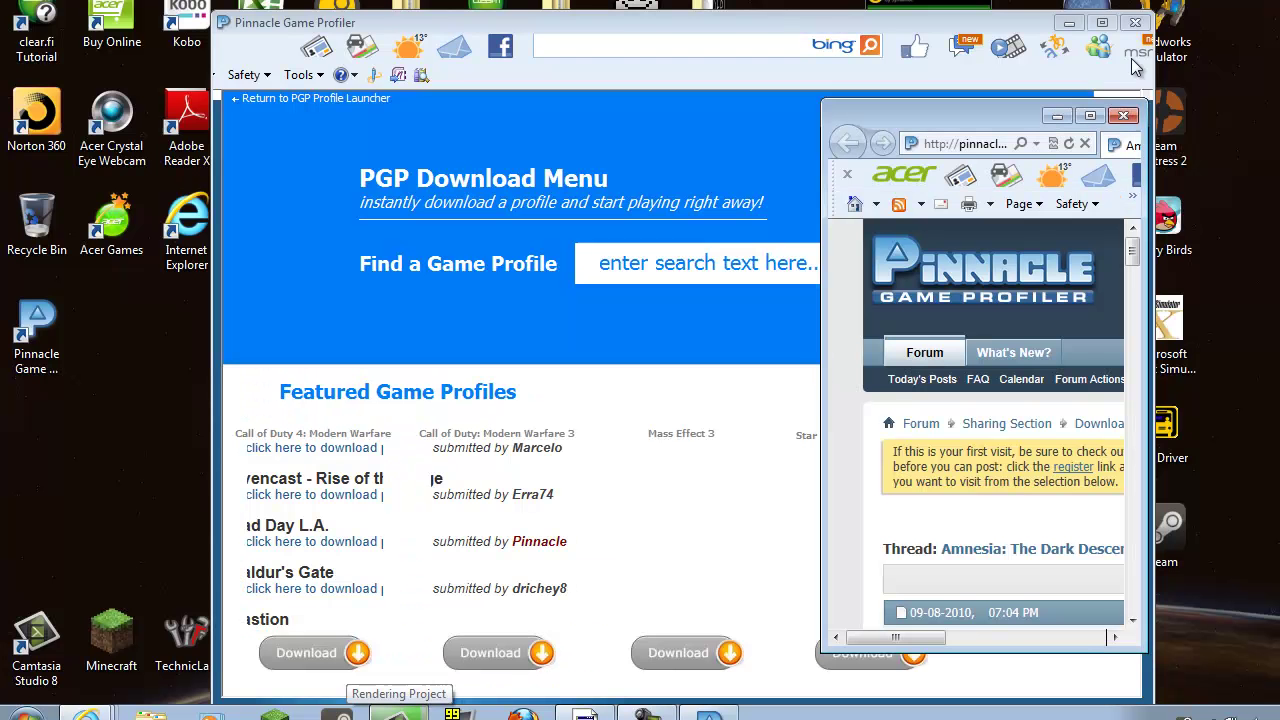
# Step: Maximize the Amnesia thread, click its attached .pin profile, and cancel the download
pyautogui.click(1092, 117)
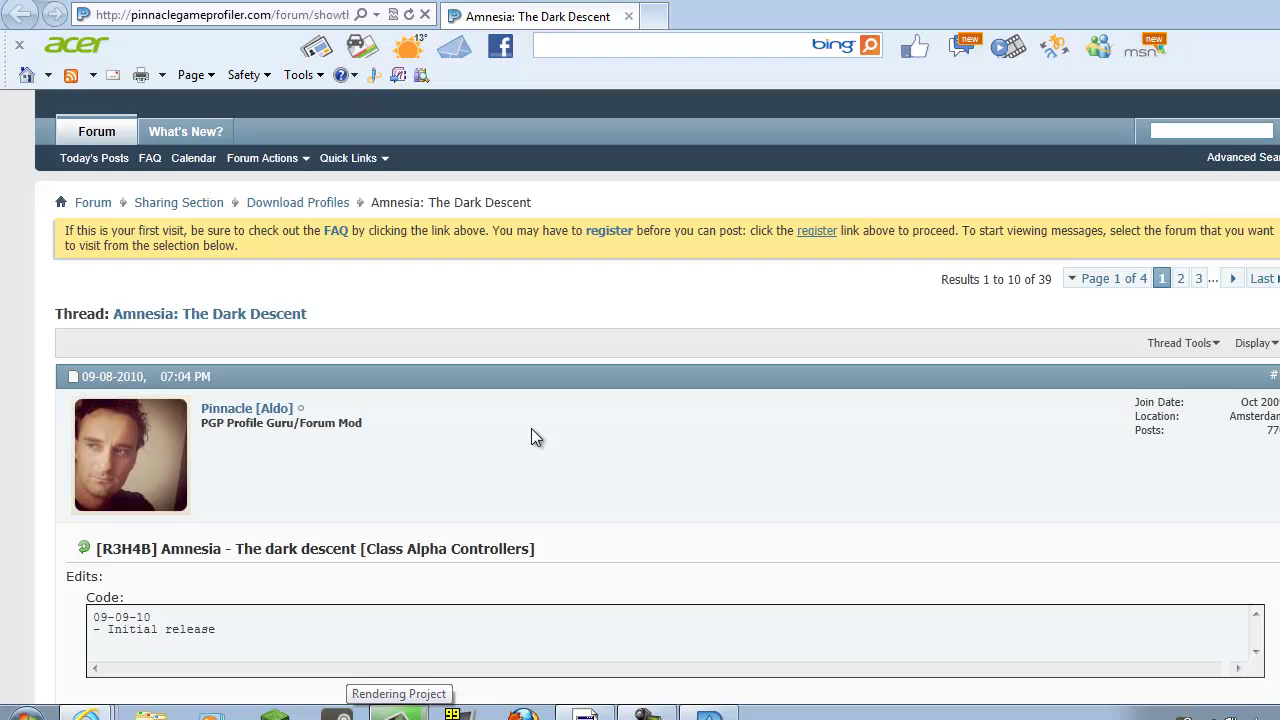
pyautogui.scroll(-5, 572, 390)
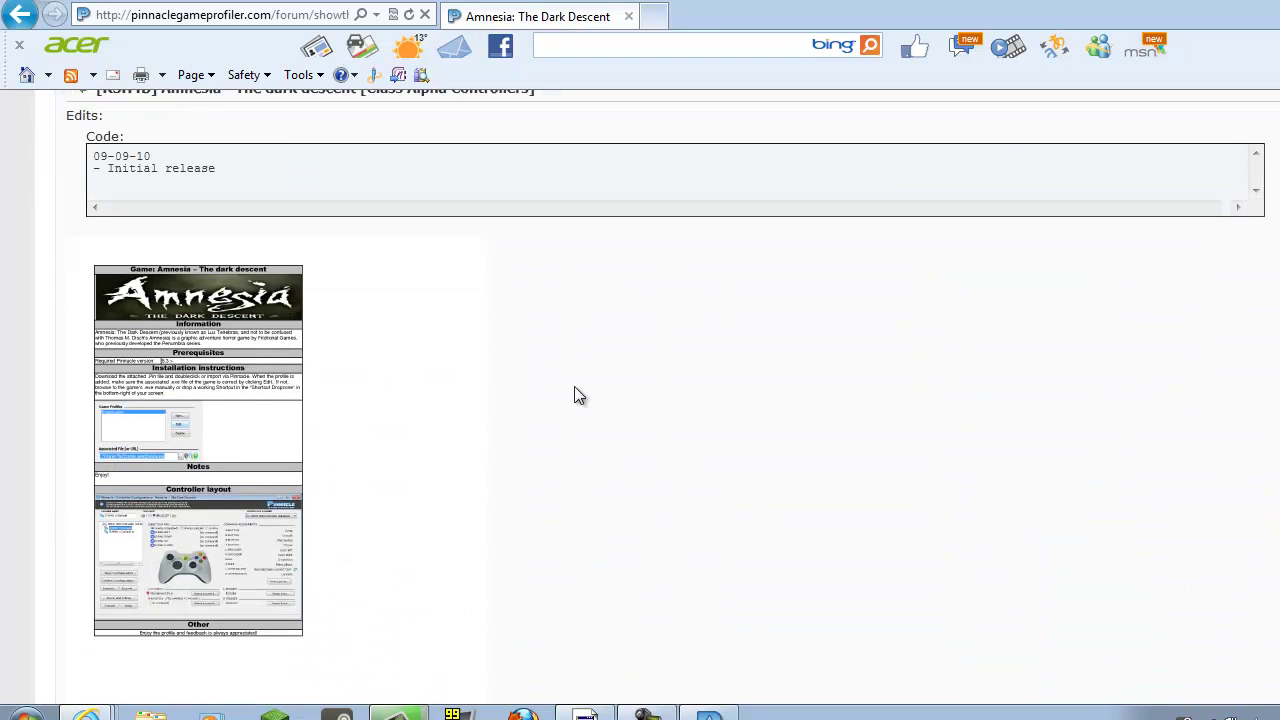
pyautogui.scroll(5, 256, 416)
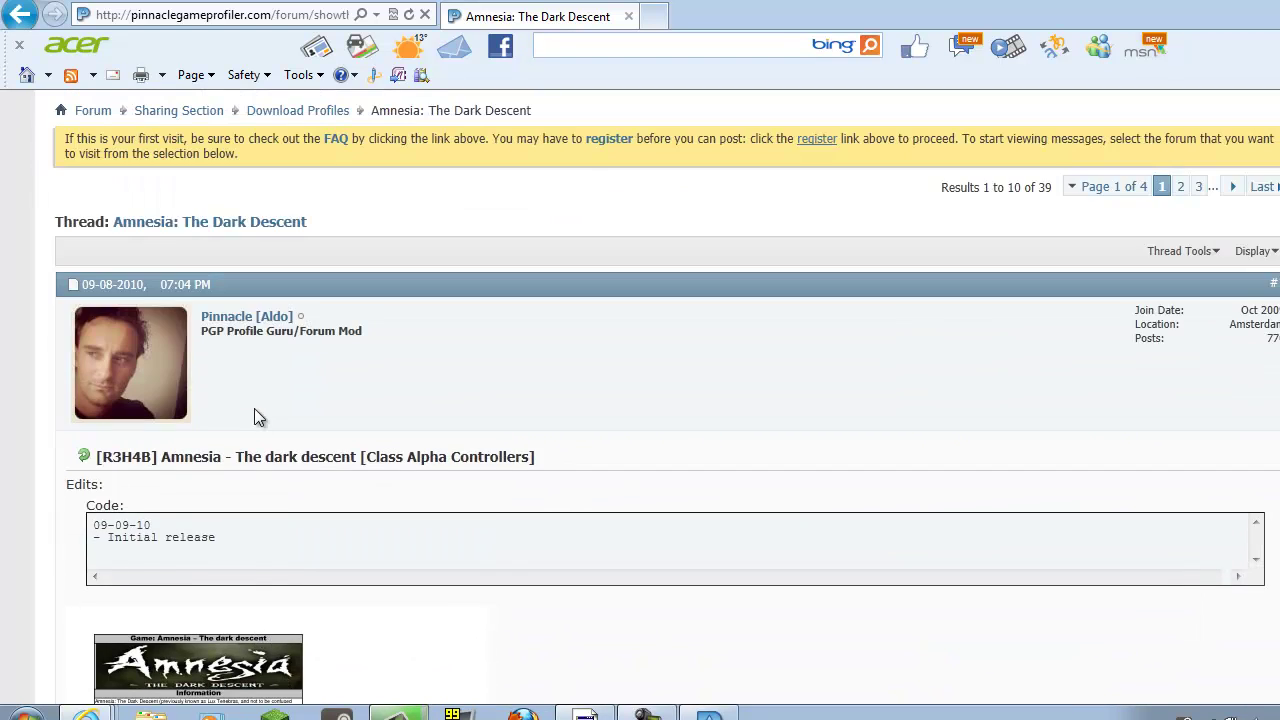
pyautogui.scroll(1, 751, 445)
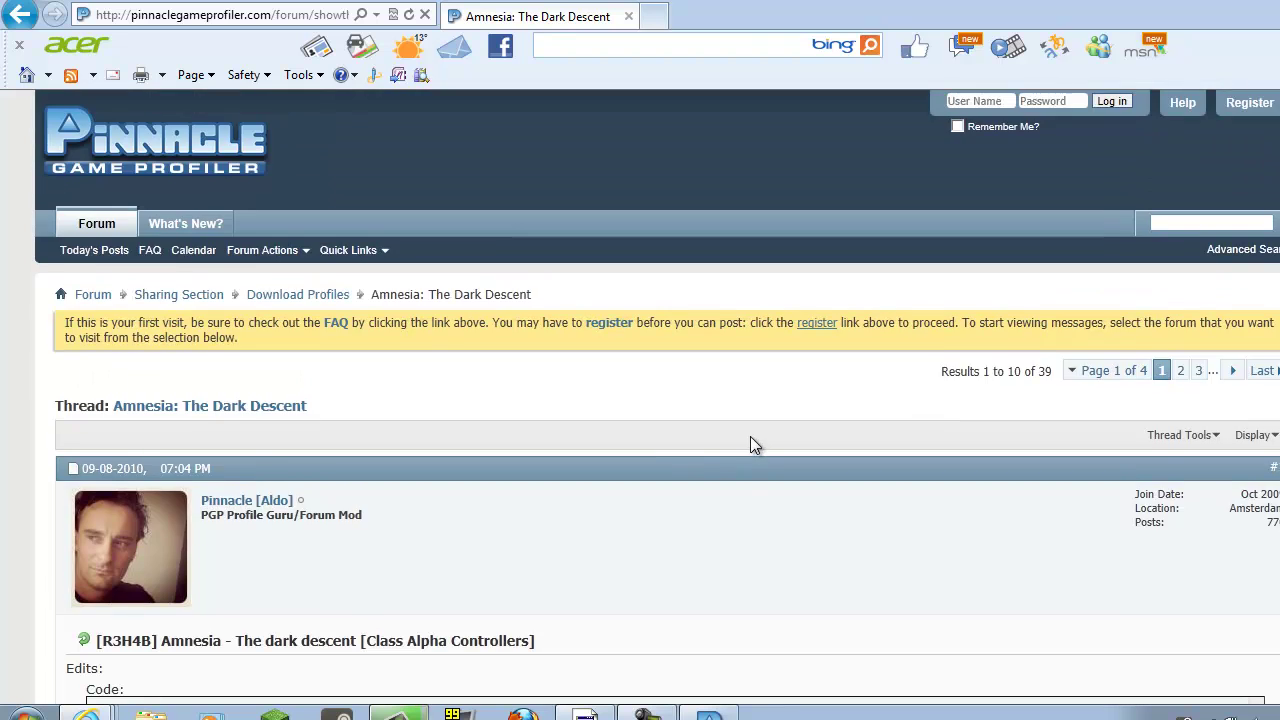
pyautogui.scroll(-5, 751, 445)
pyautogui.scroll(-2, 754, 444)
pyautogui.scroll(-3, 754, 444)
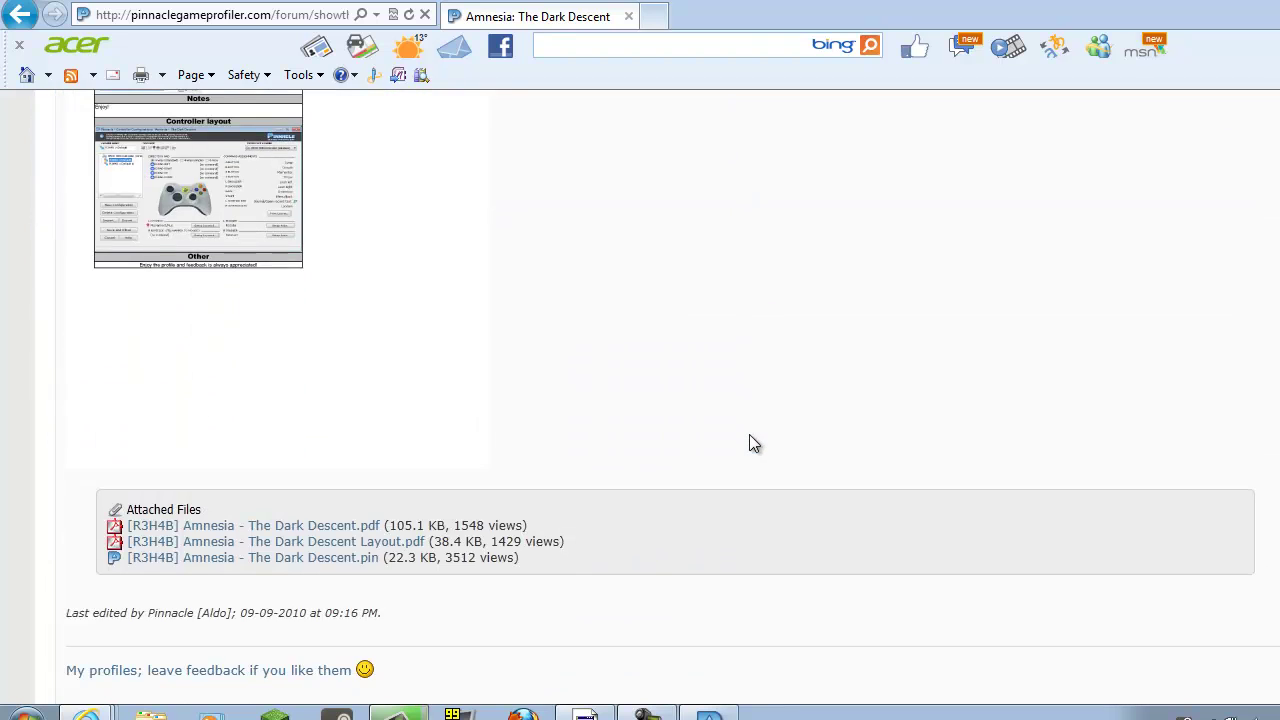
pyautogui.click(348, 565)
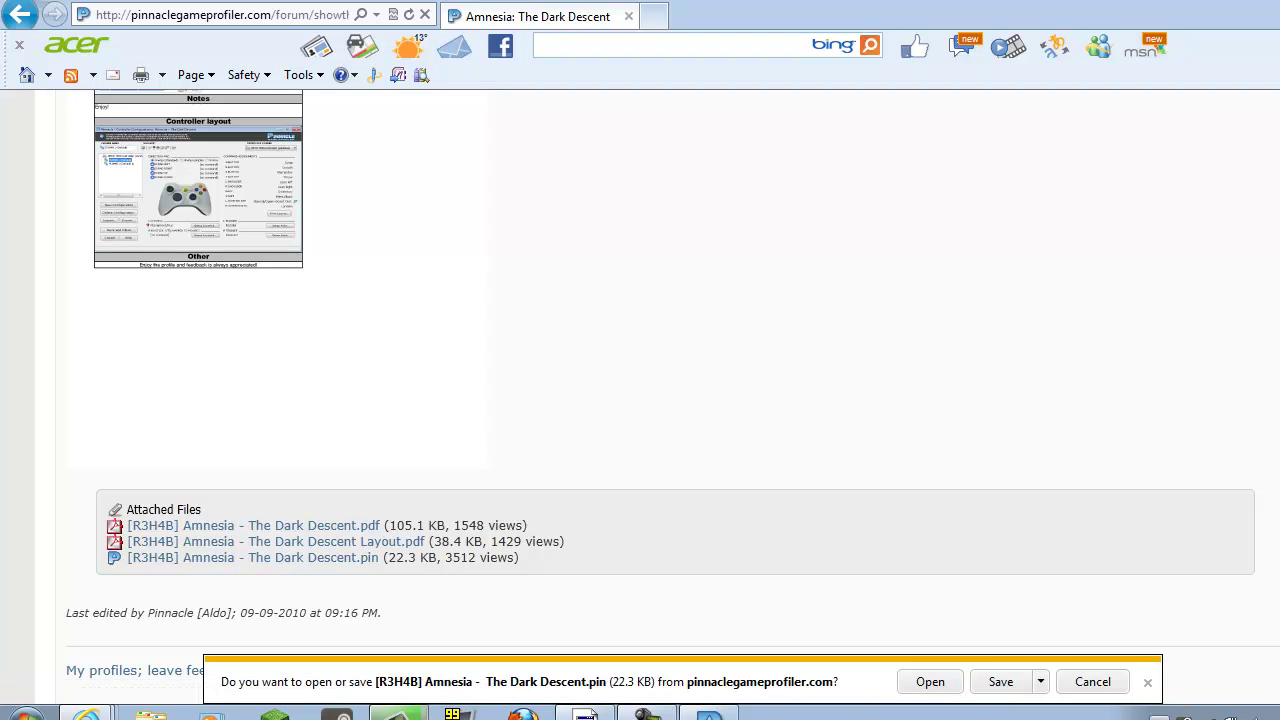
pyautogui.click(1100, 683)
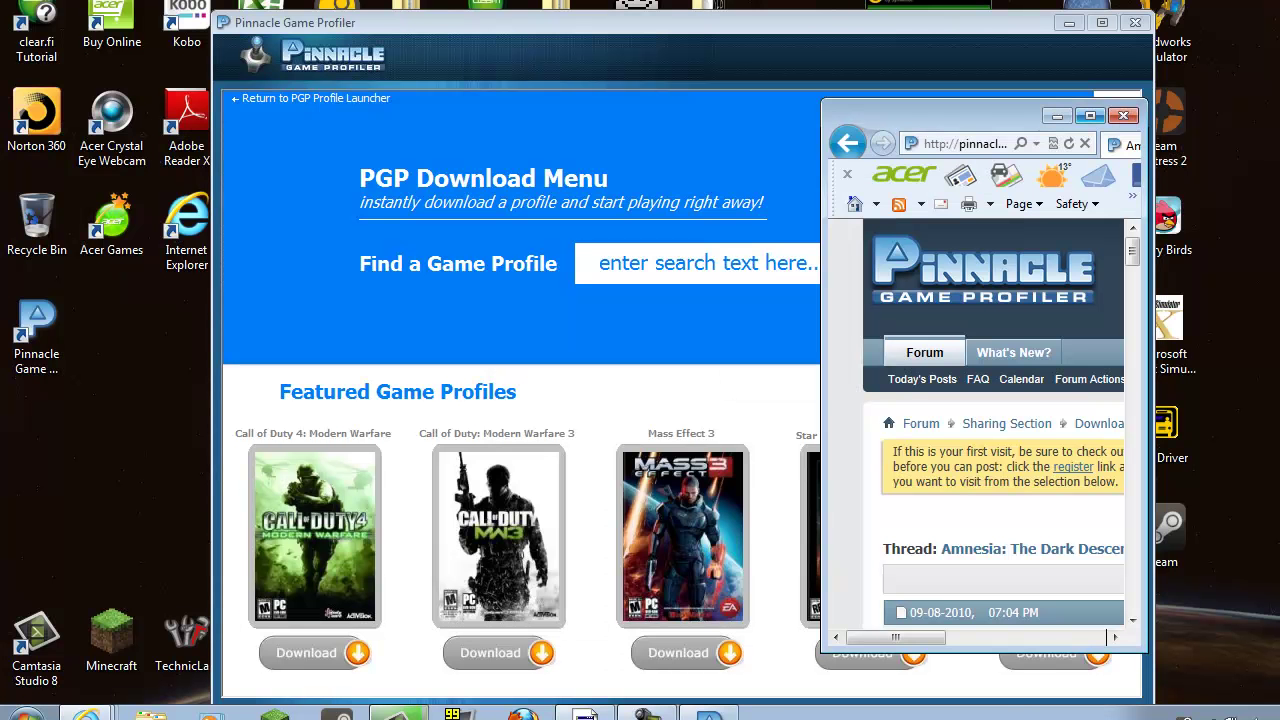
# Step: Add a Common Shooter Game template configuration to the Amnesia profile and rename it 'amnesia'
pyautogui.click(1135, 30)
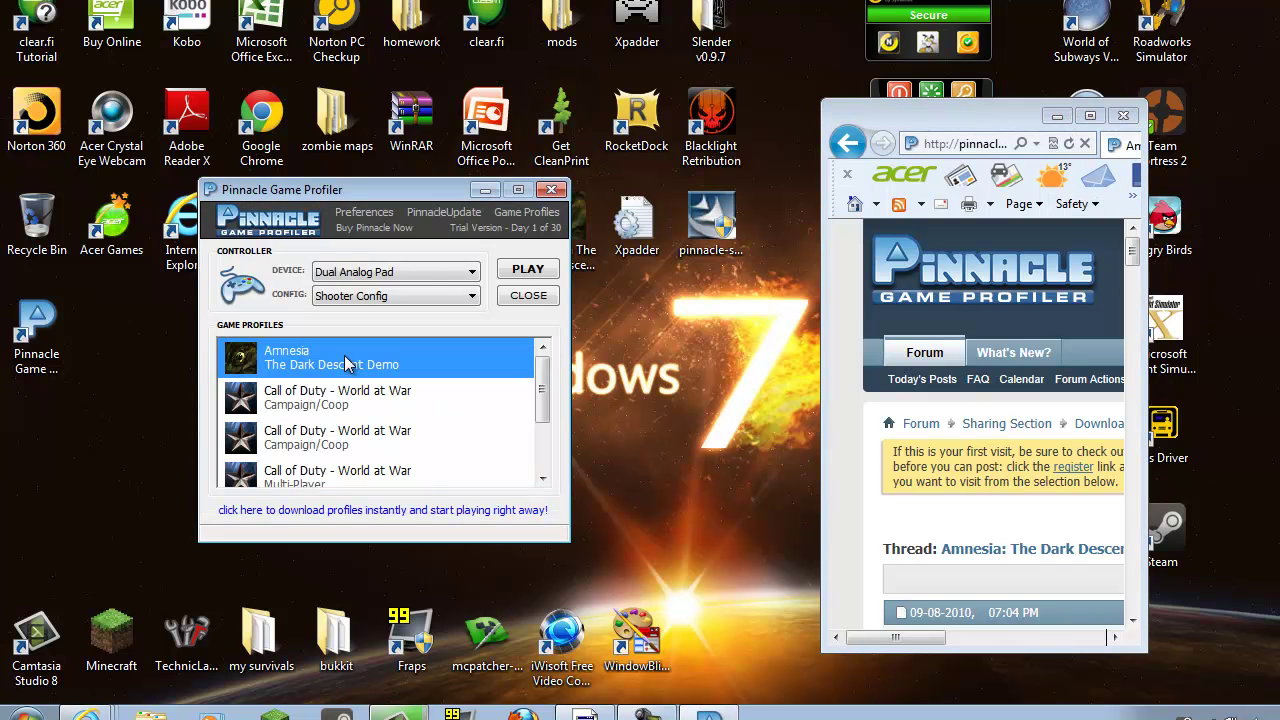
pyautogui.click(508, 212)
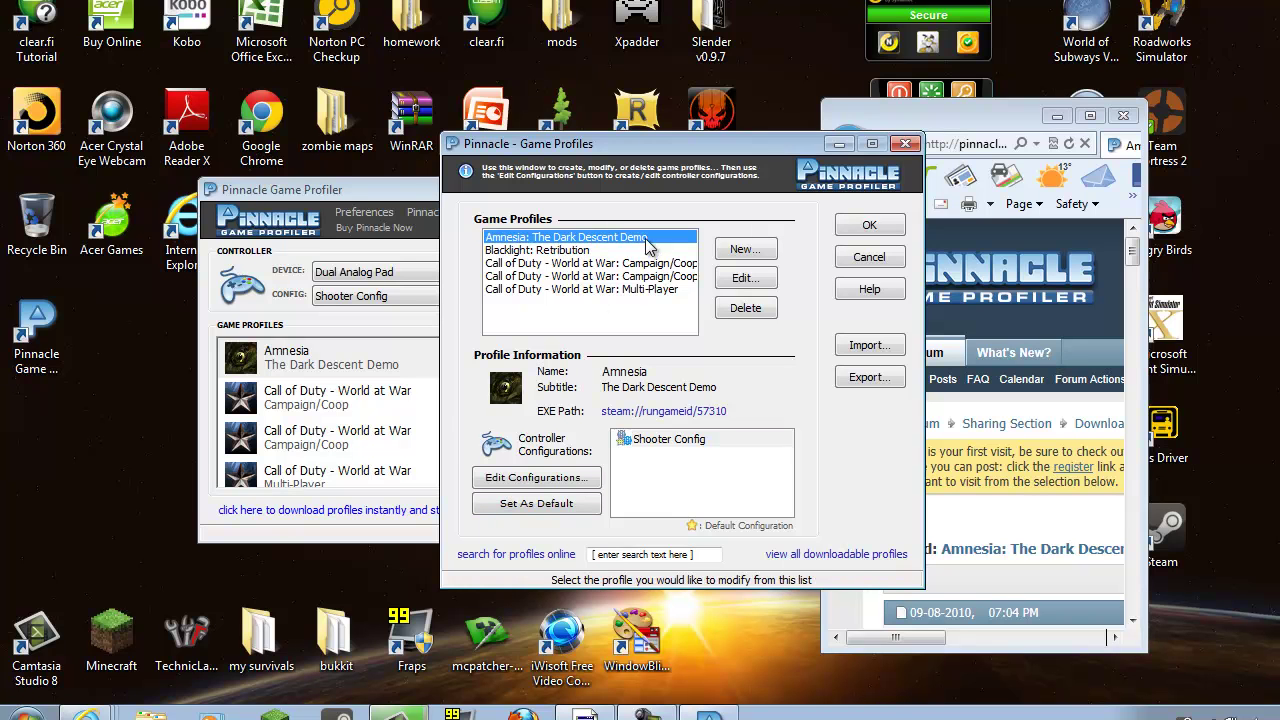
pyautogui.click(556, 478)
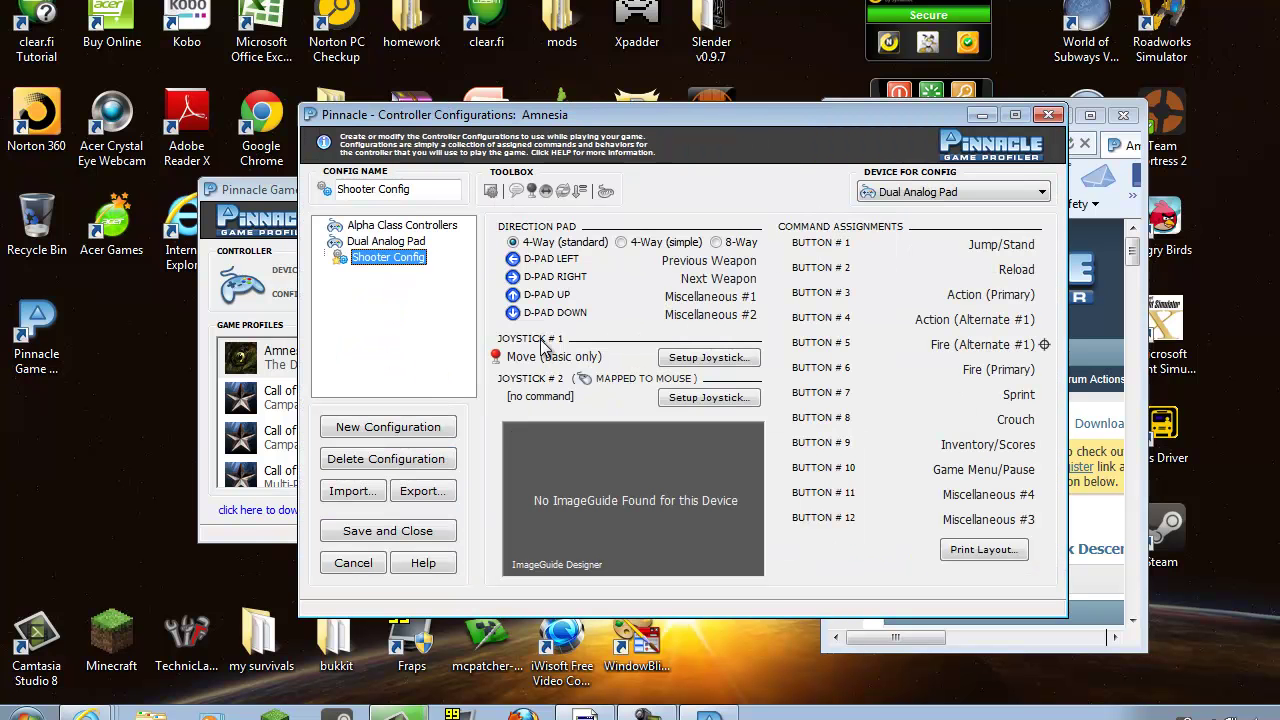
pyautogui.click(412, 424)
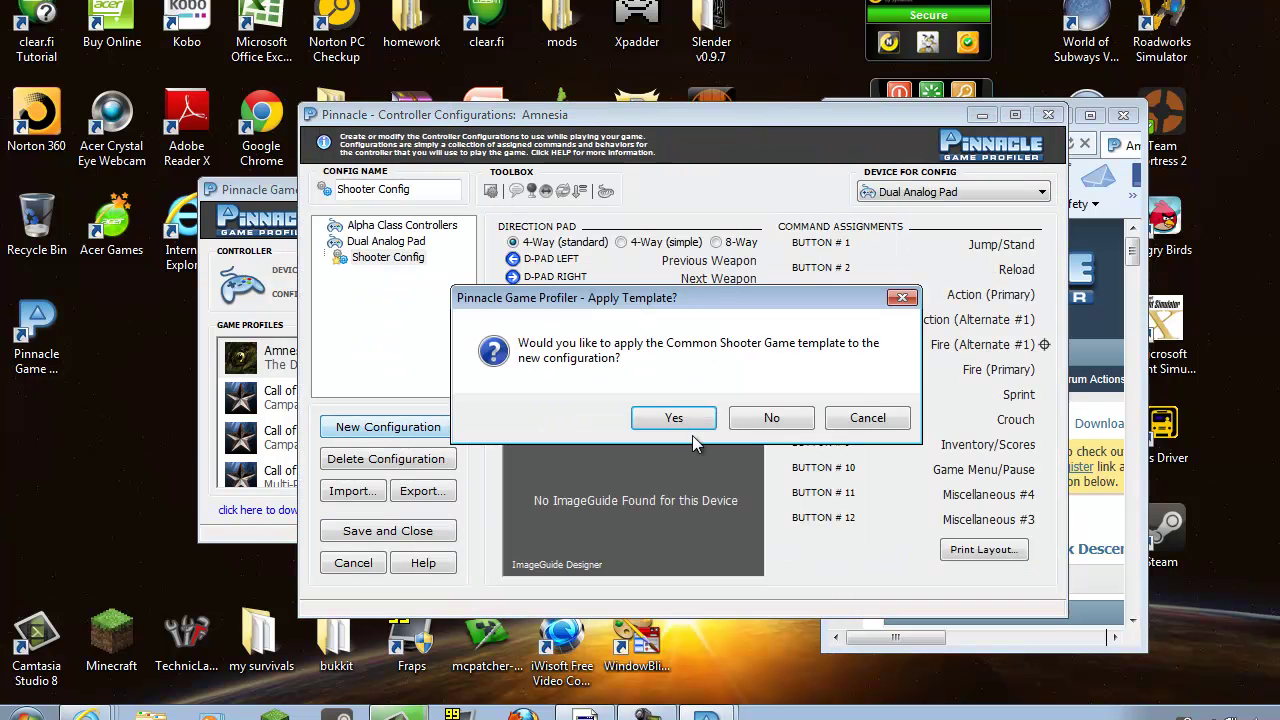
pyautogui.click(676, 425)
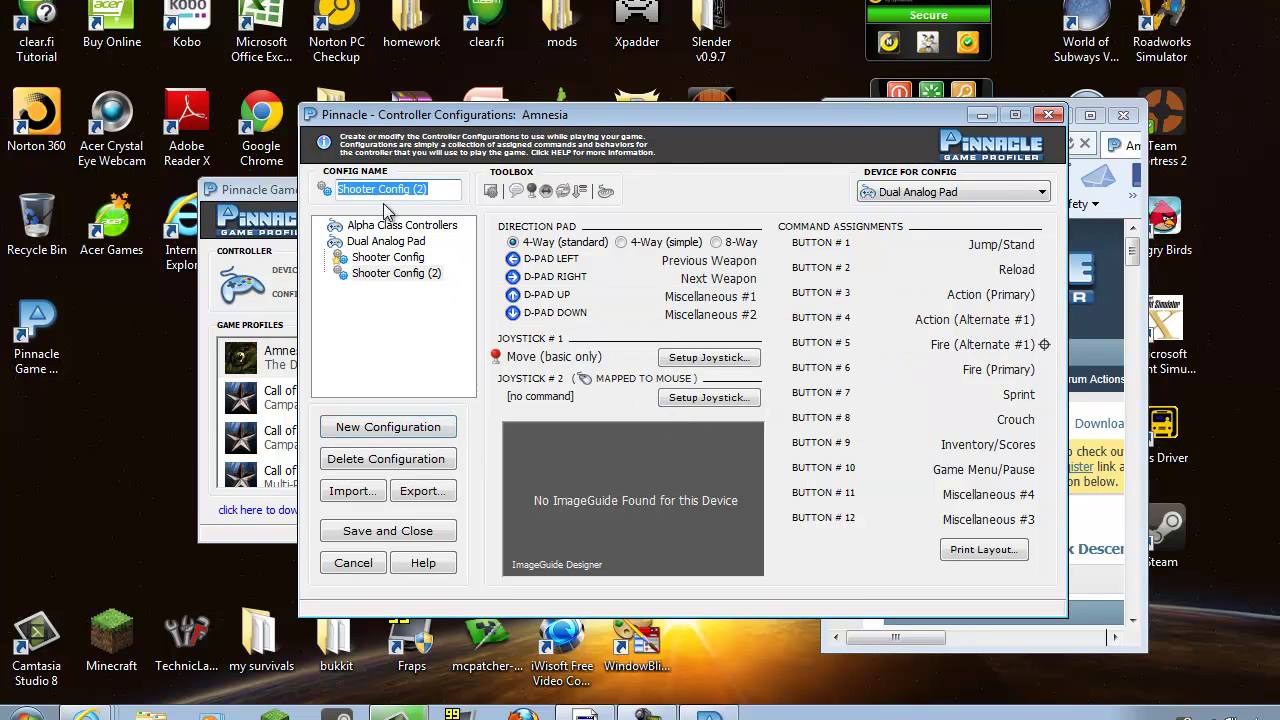
pyautogui.press('BackSpace')
pyautogui.write('amne')
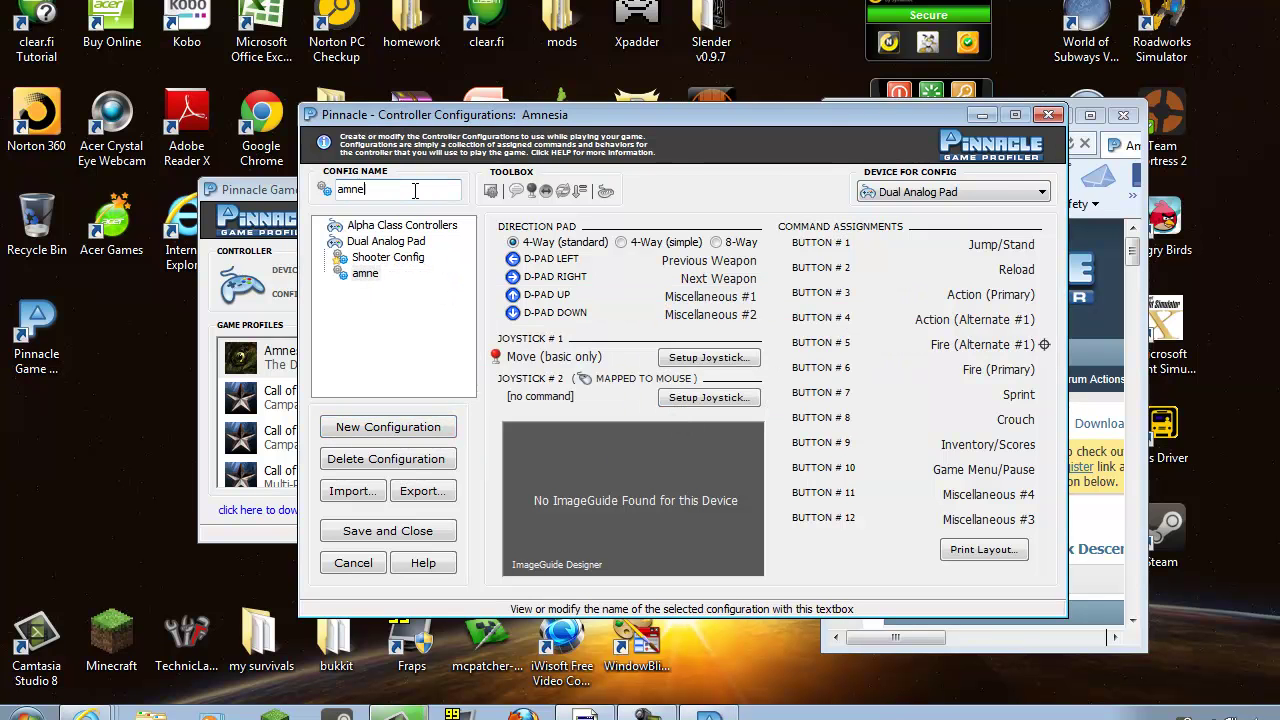
pyautogui.write('sia')
pyautogui.click(411, 387)
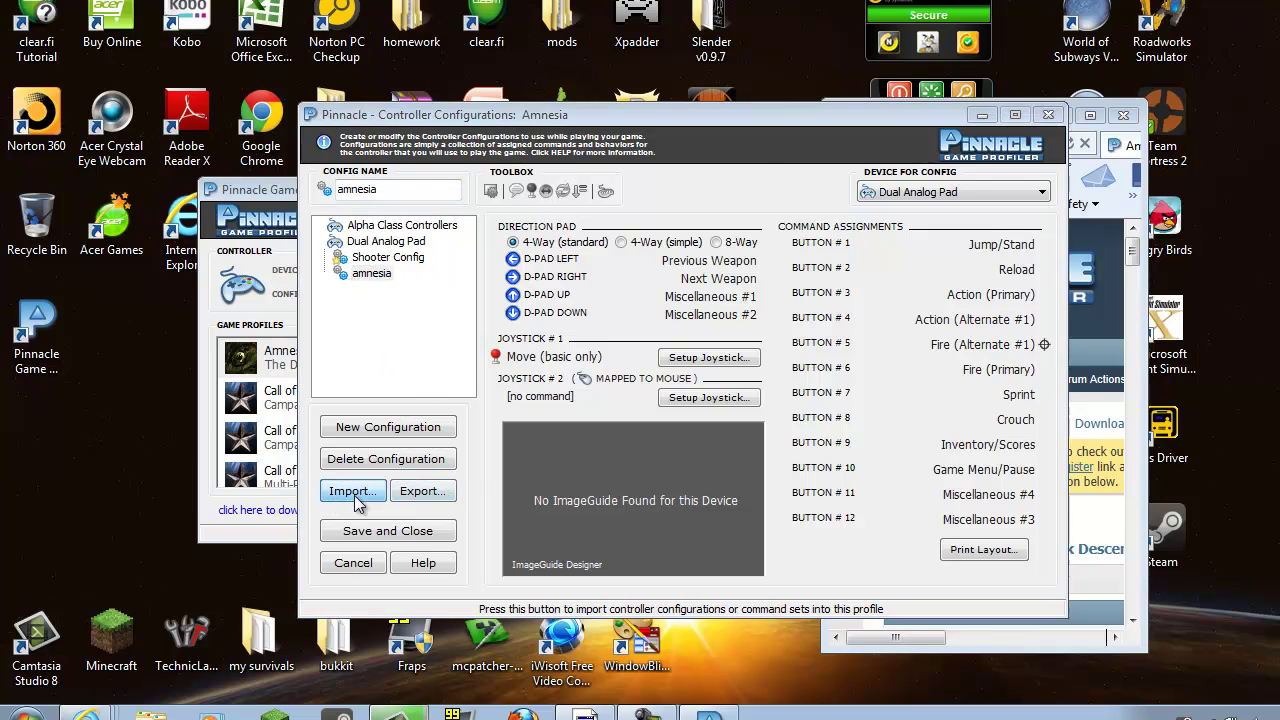
# Step: Import Blacklight Retribution.pin from Downloads, closing the stray forum window, then select amnesia
pyautogui.click(352, 491)
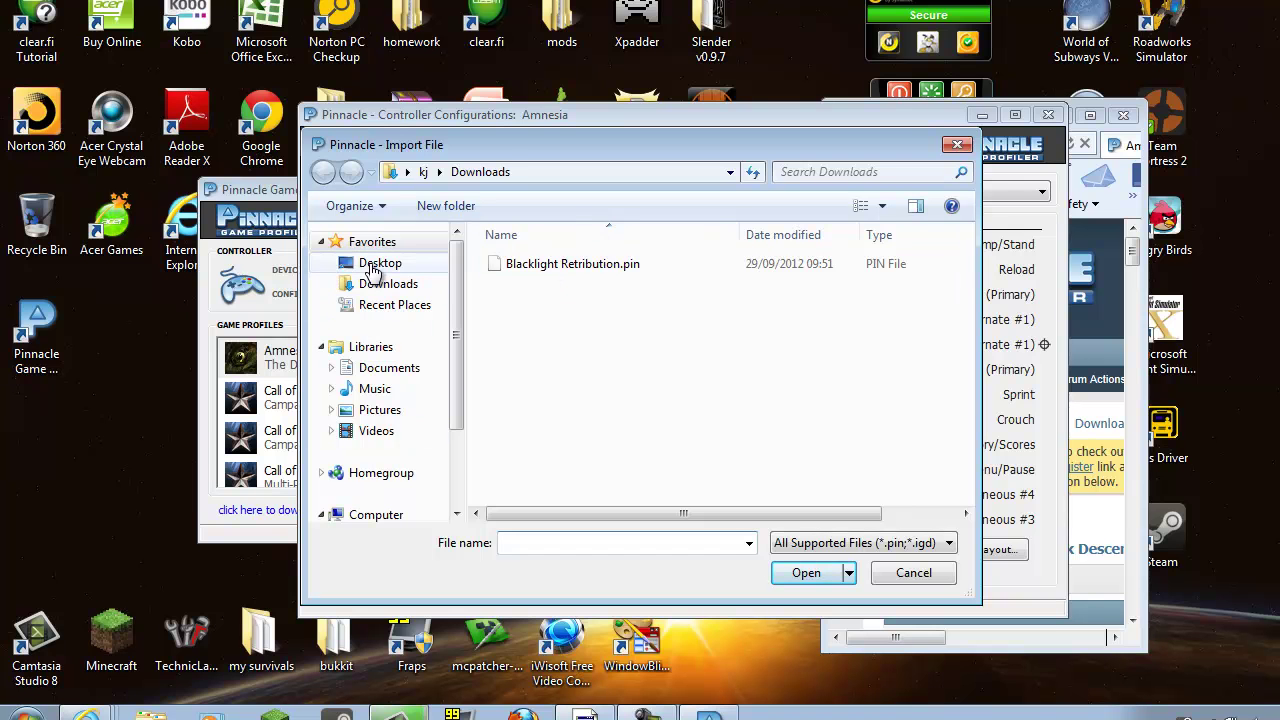
pyautogui.click(370, 262)
pyautogui.click(410, 286)
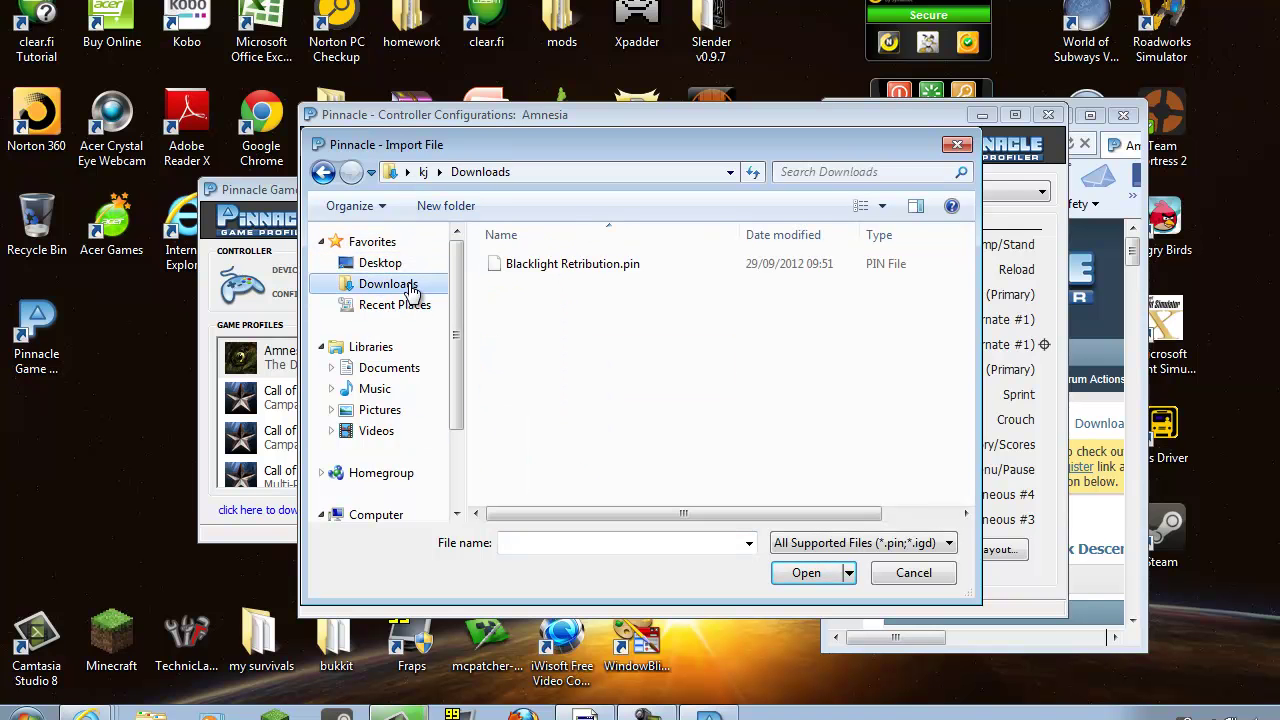
pyautogui.click(108, 688)
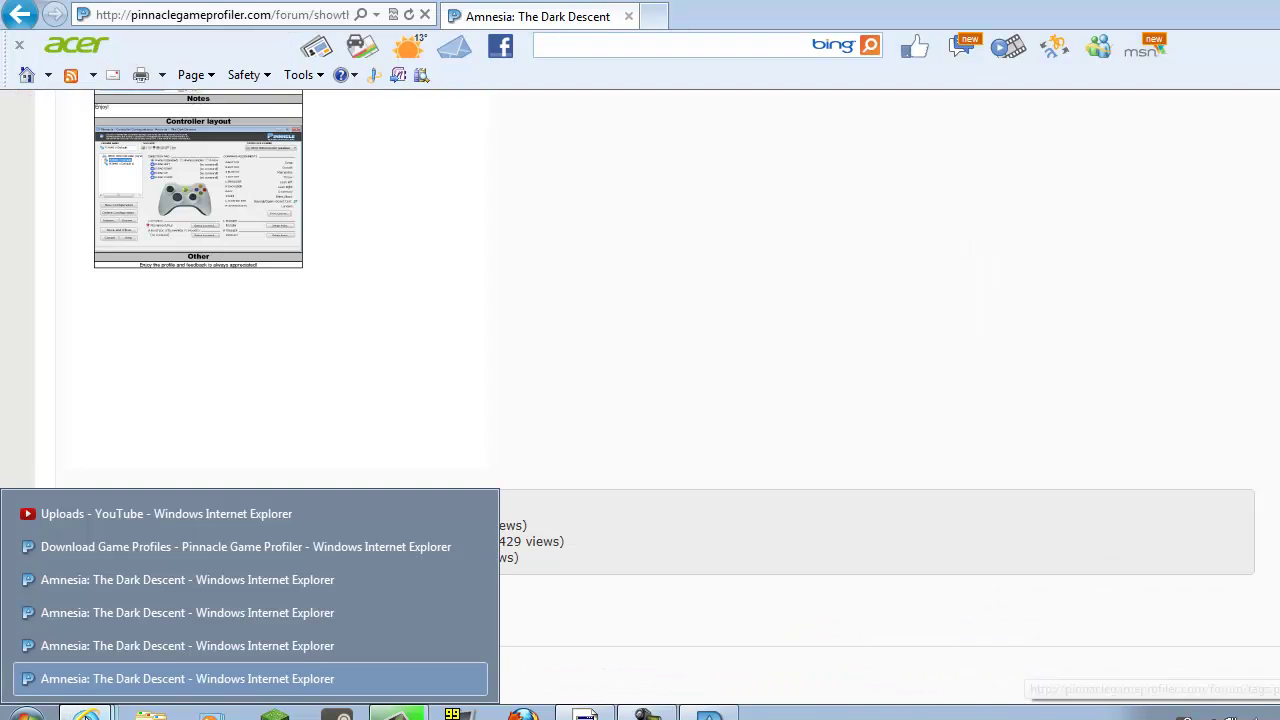
pyautogui.click(75, 646)
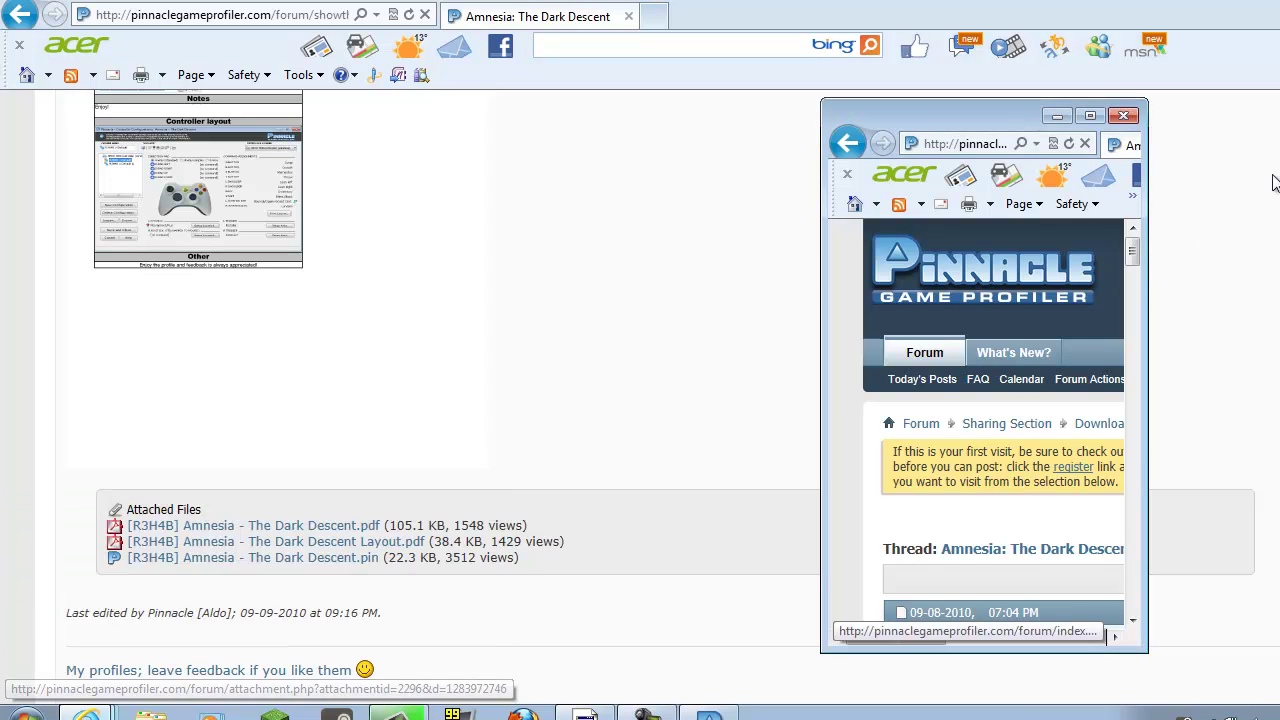
pyautogui.click(1127, 117)
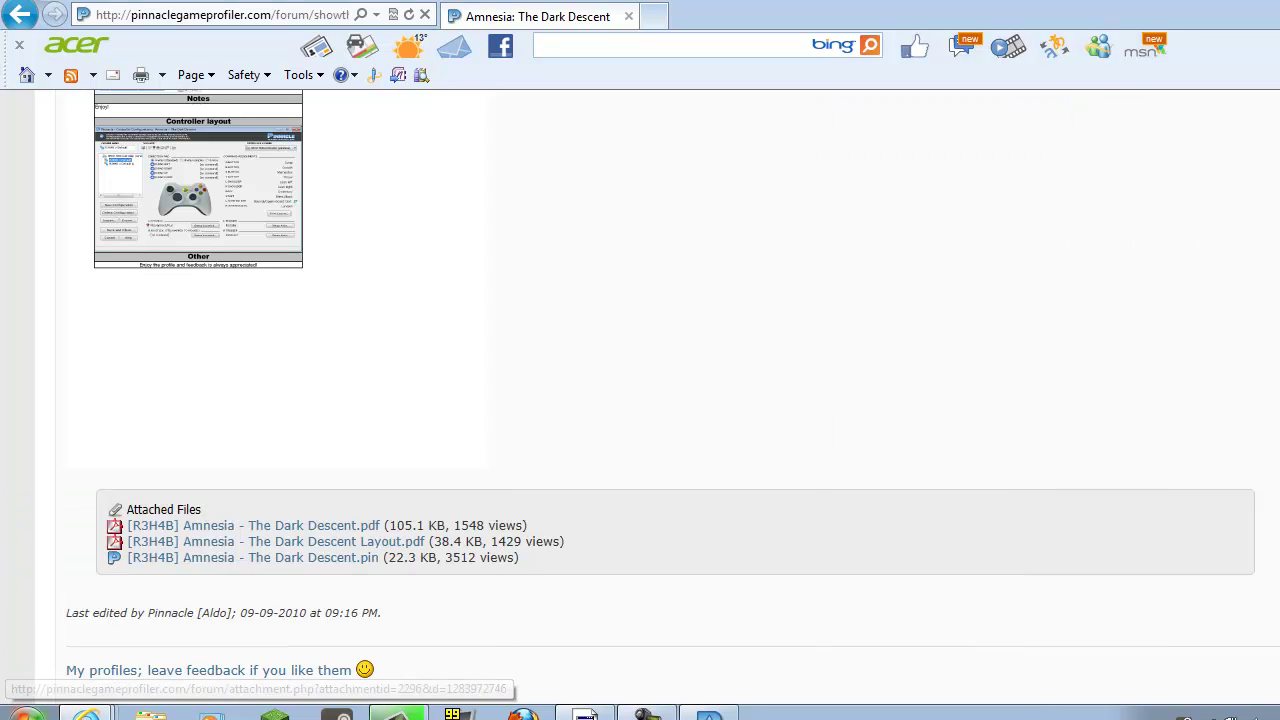
pyautogui.click(1203, 13)
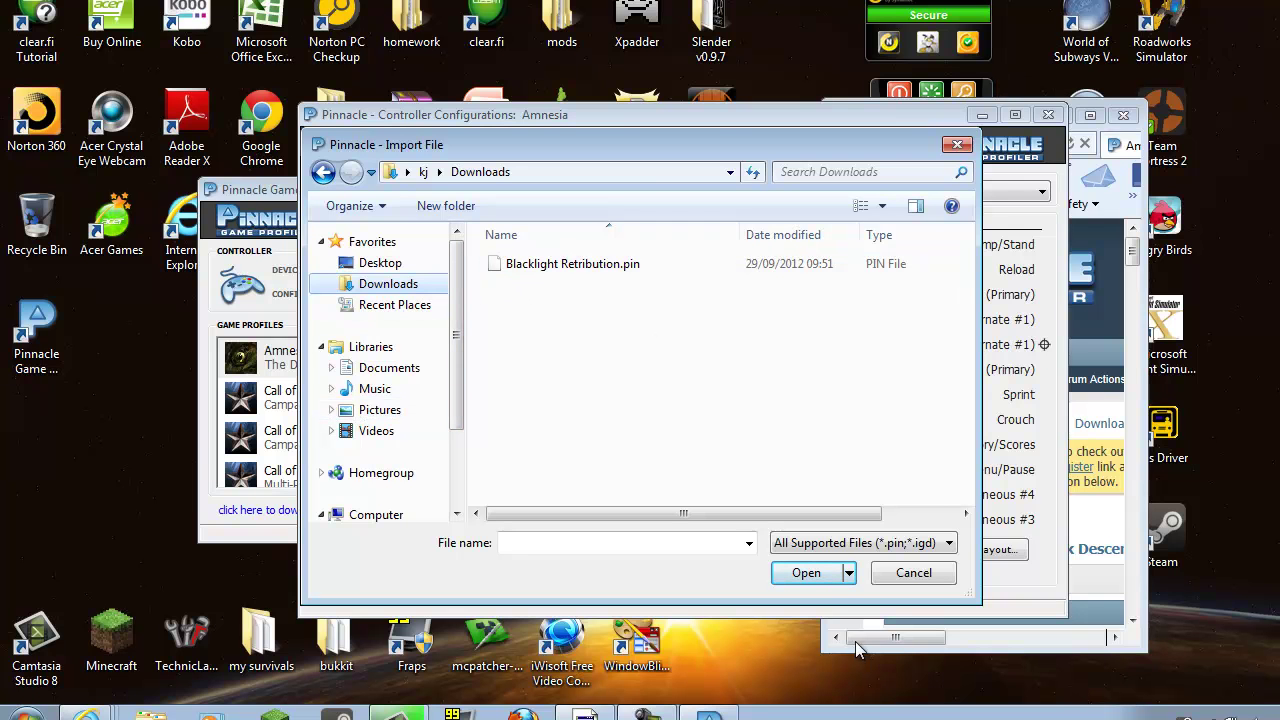
pyautogui.doubleClick(618, 266)
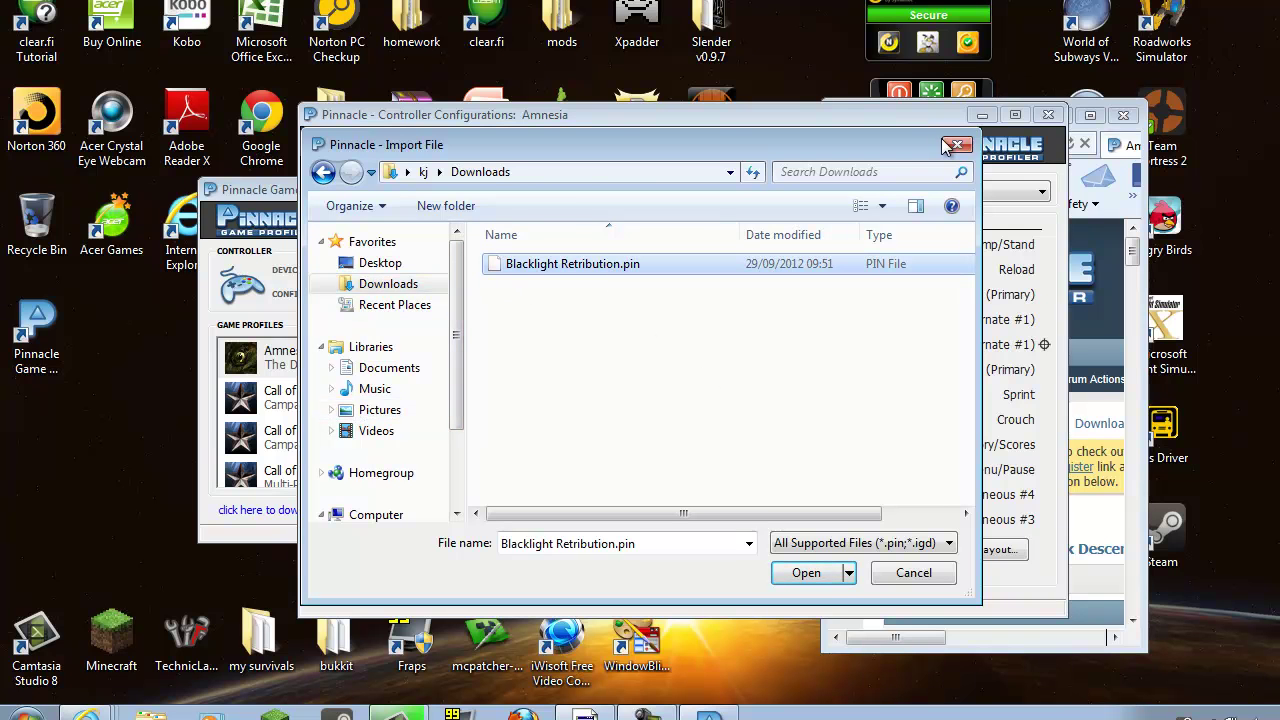
pyautogui.click(373, 273)
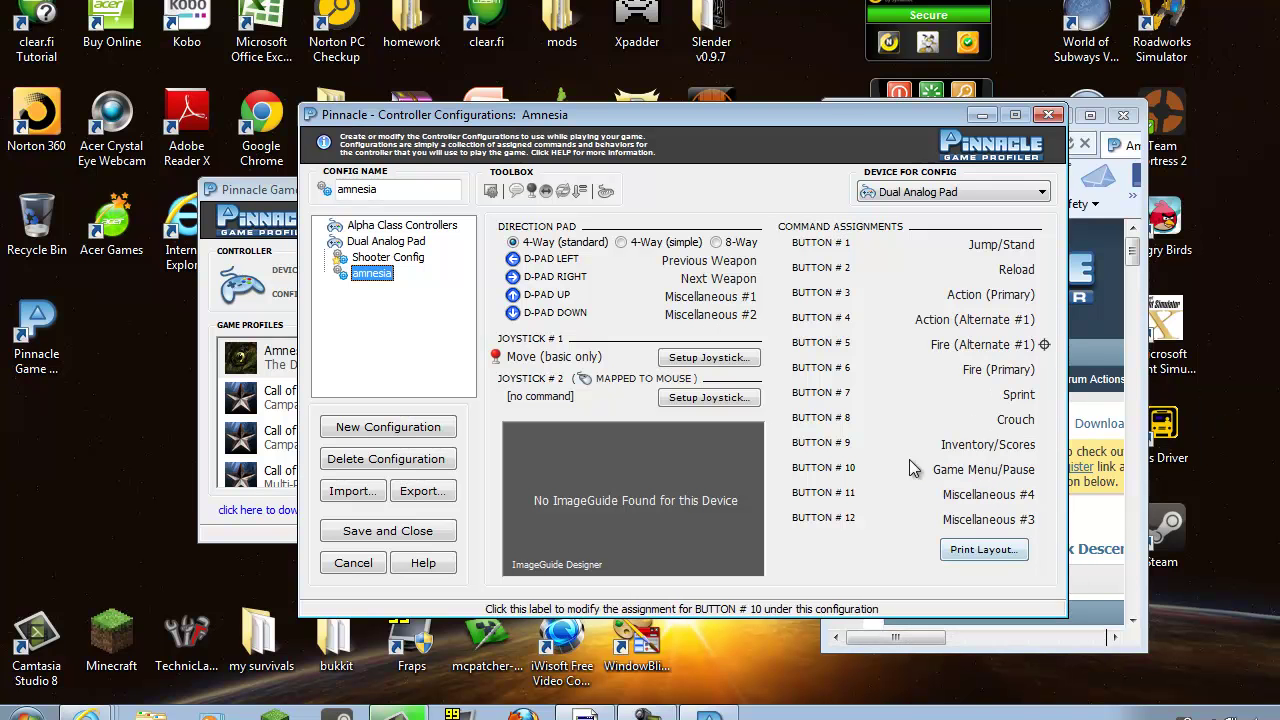
# Step: Review Shooter Config, then save the controller configurations and confirm the Amnesia profile changes
pyautogui.click(385, 257)
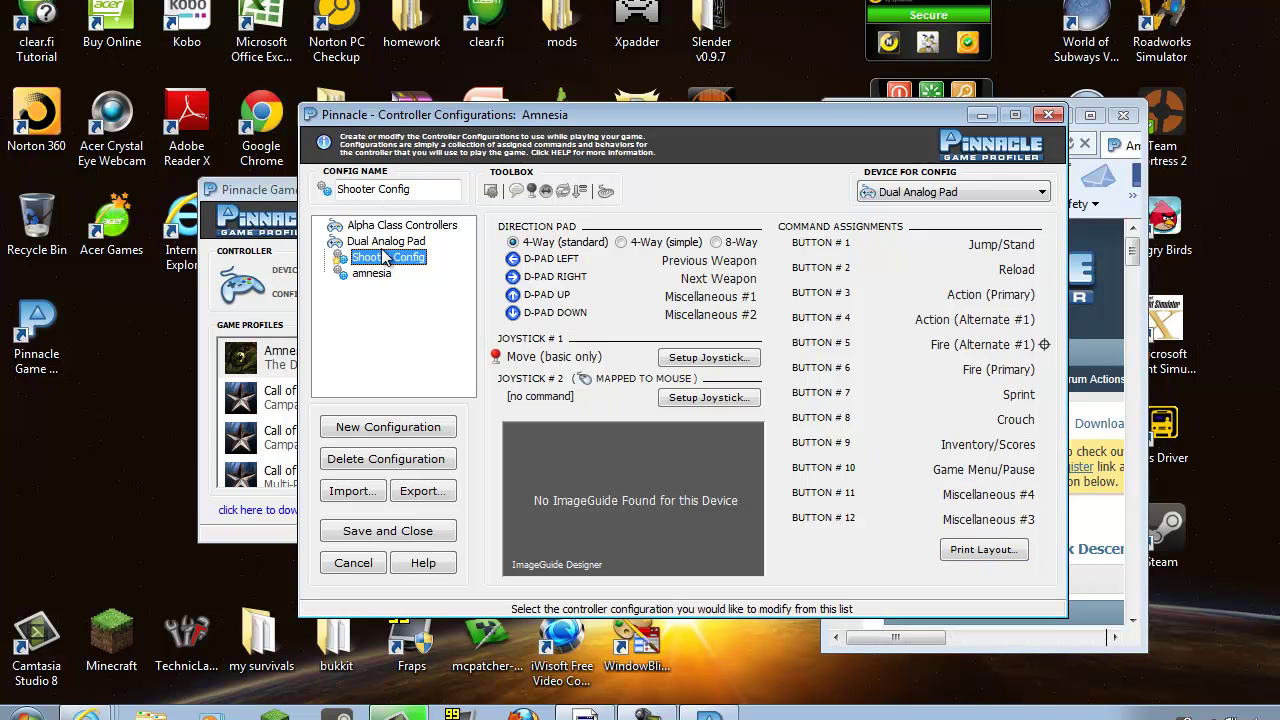
pyautogui.click(398, 225)
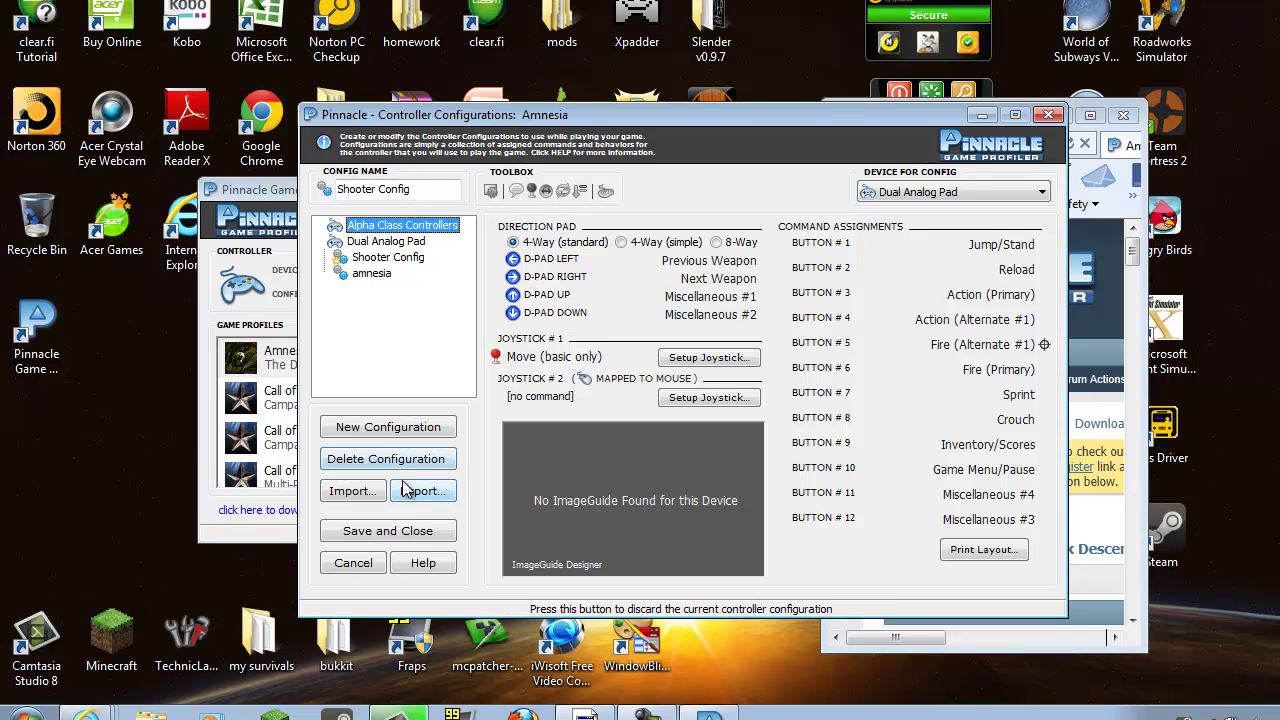
pyautogui.click(370, 538)
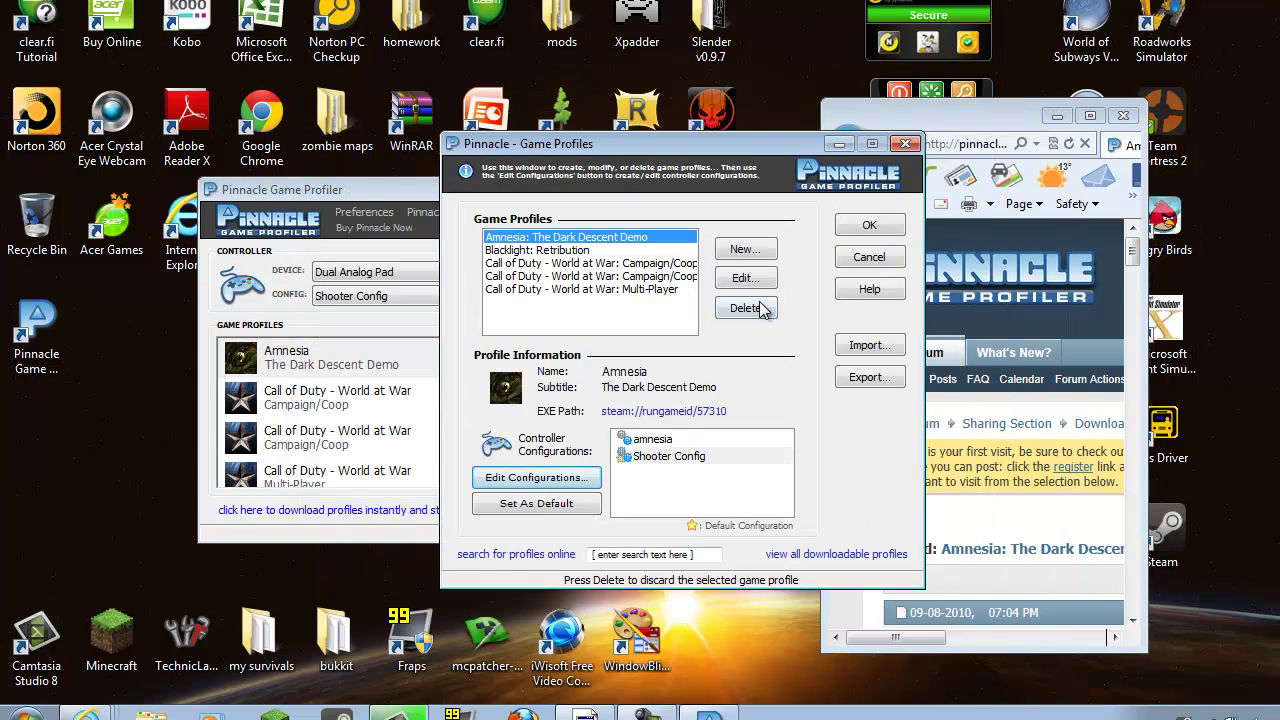
pyautogui.click(880, 224)
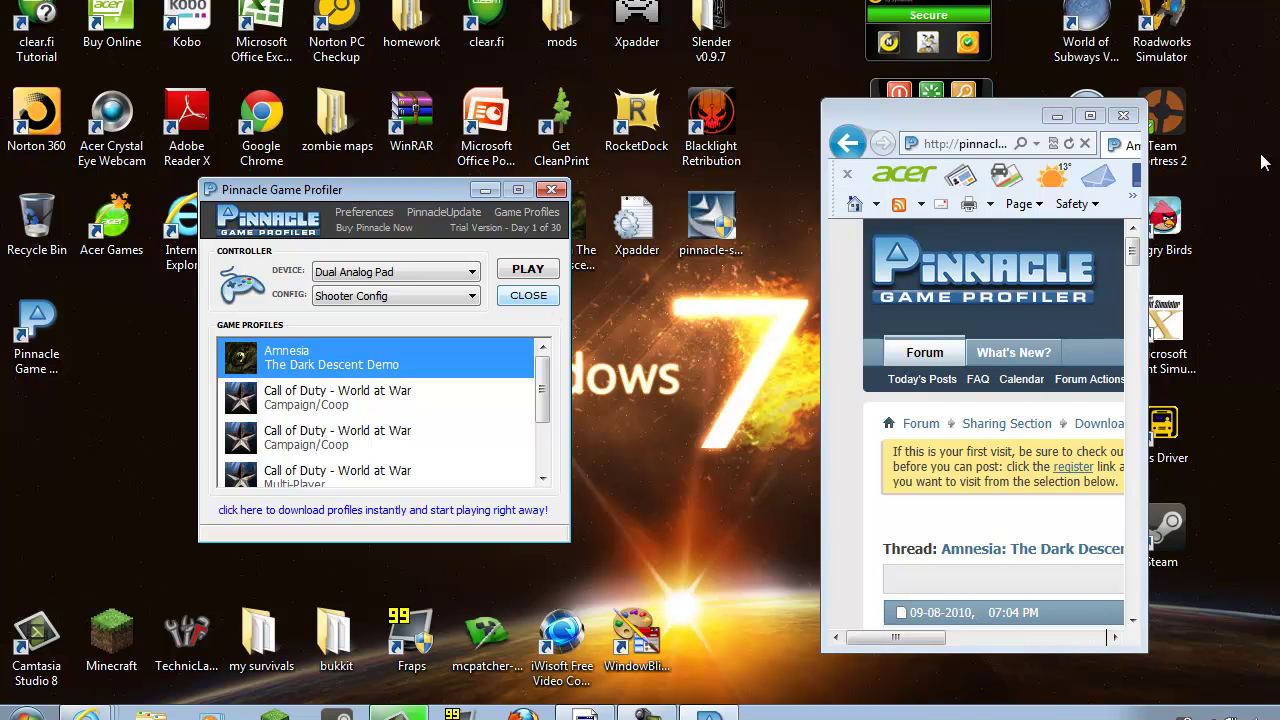
pyautogui.click(1124, 116)
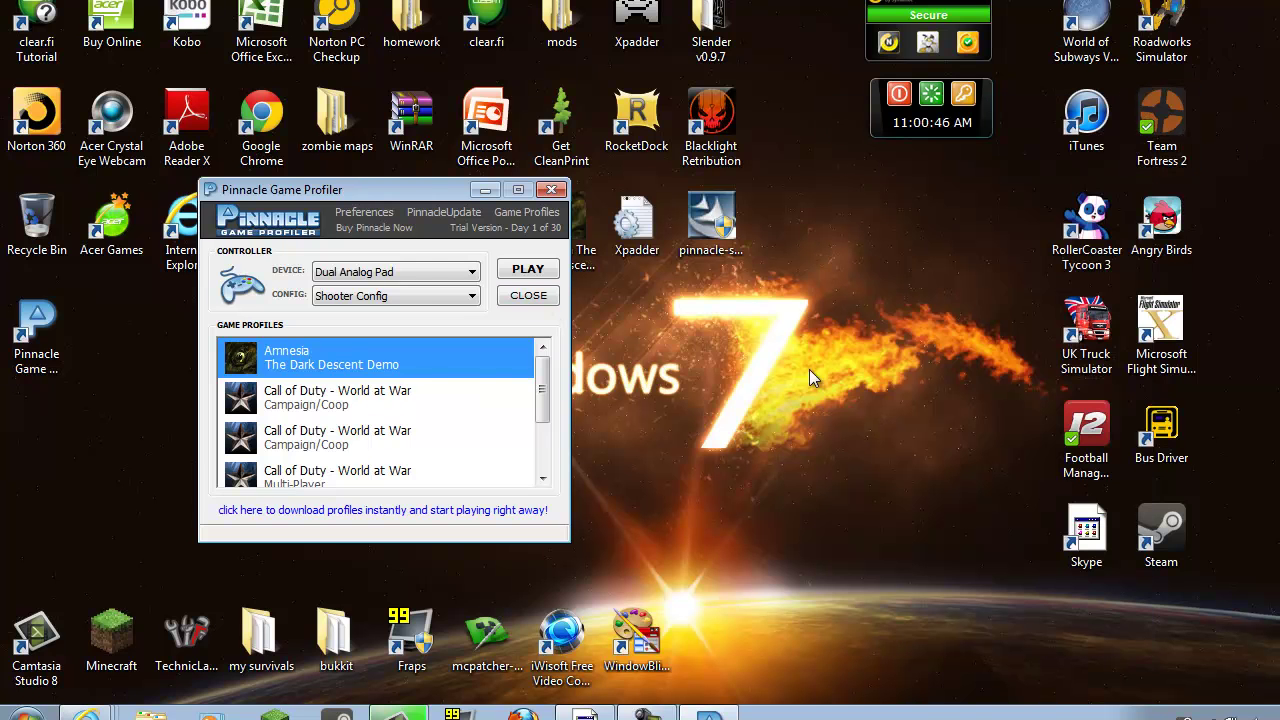